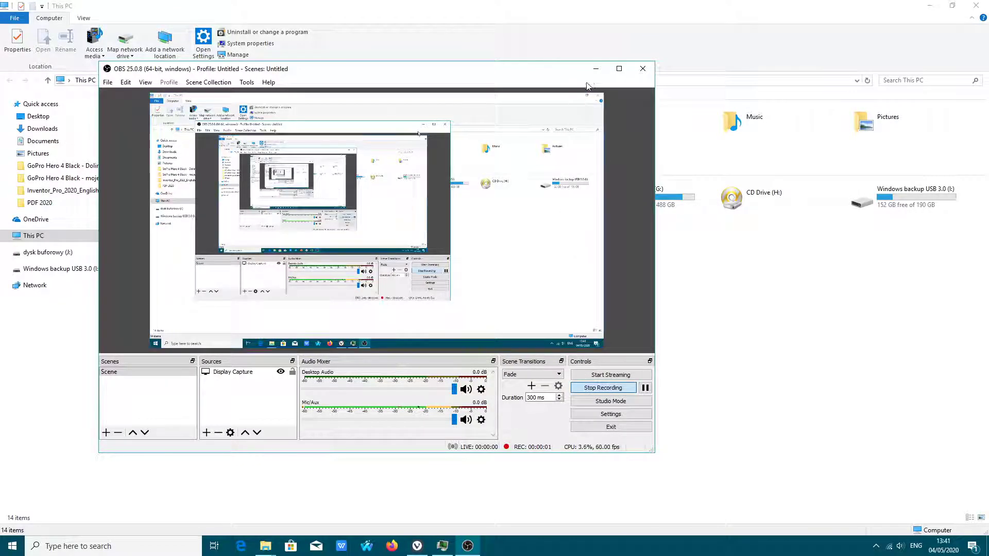
- Minimize OBS and bring up the classic Start menu
click(596, 69)
click(8, 545)
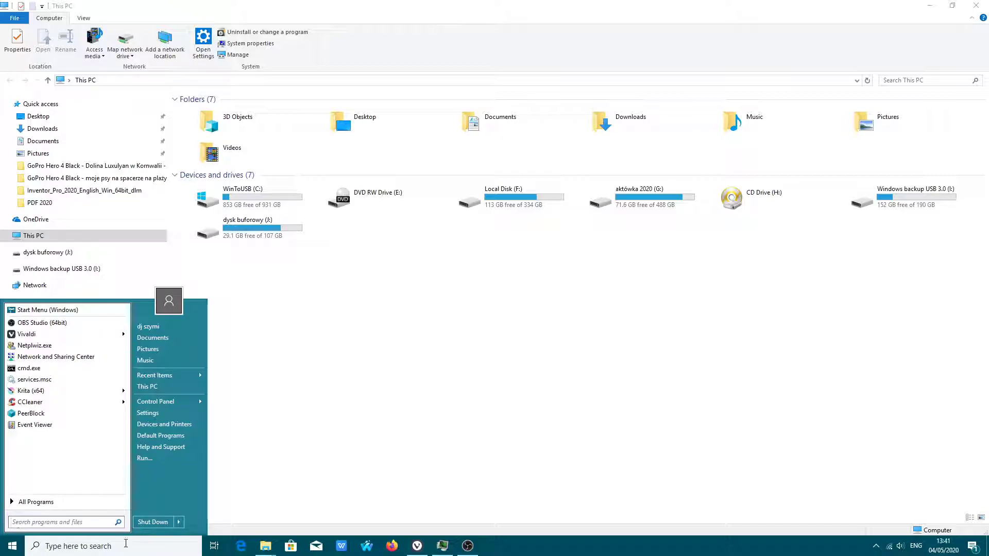
click(126, 545)
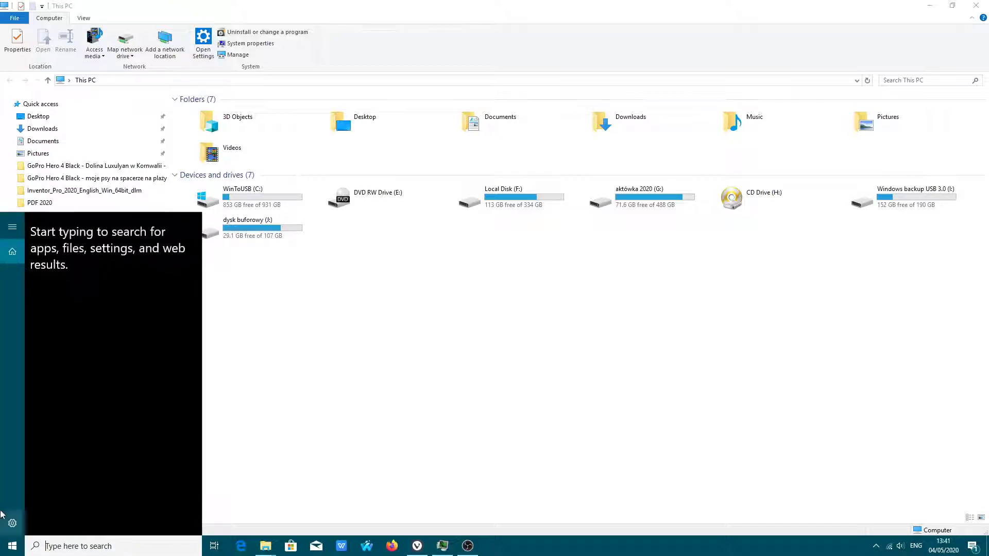
click(399, 479)
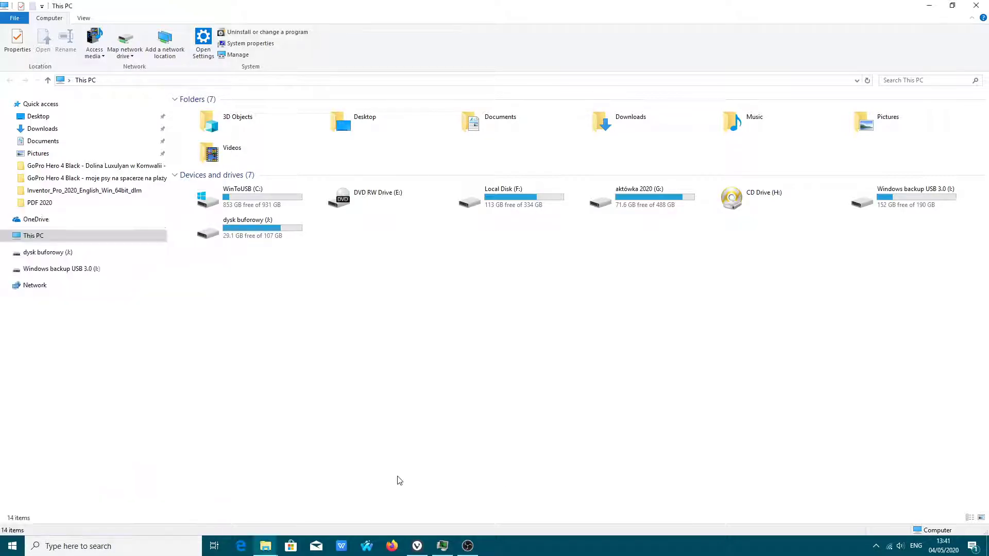
click(13, 545)
- Expand All Programs > Autodesk > Autodesk Inventor 2020 to list Inventor Professional 2020 - English
click(36, 502)
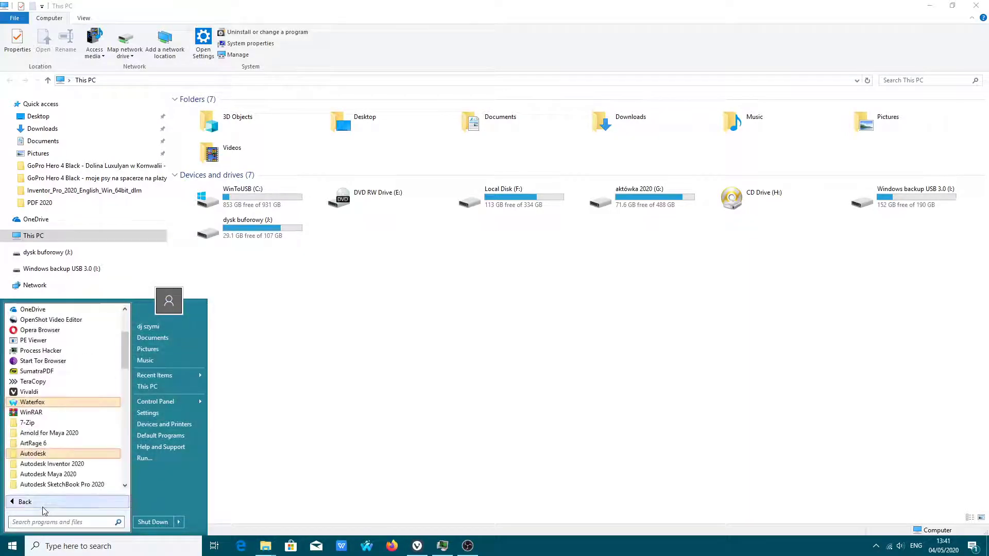
scroll(47, 364, down, 5)
scroll(47, 363, up, 2)
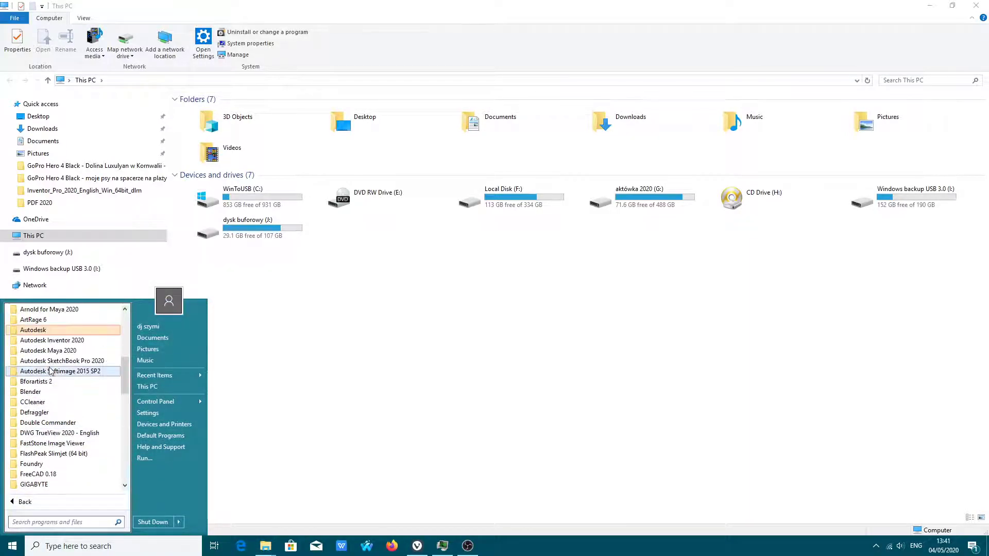
click(36, 330)
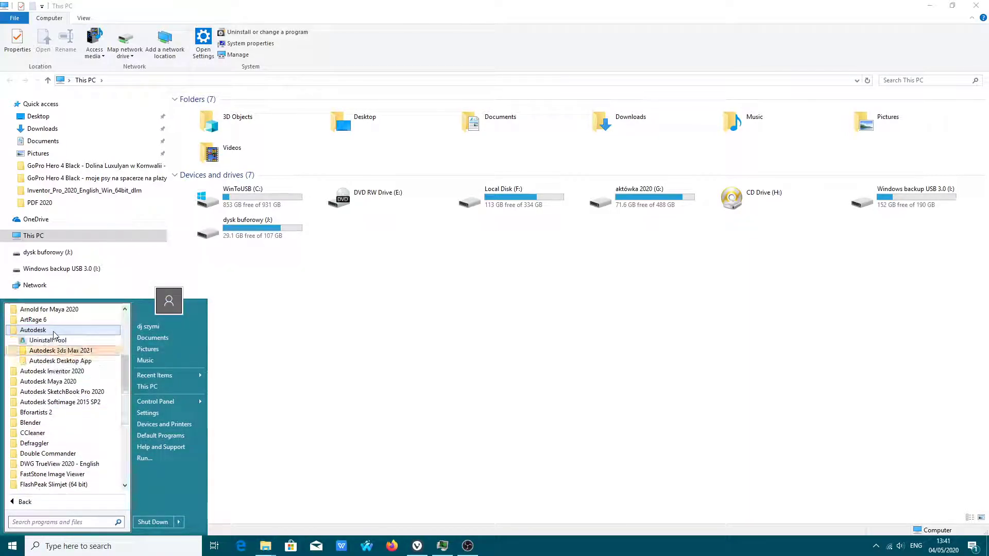
click(80, 355)
click(80, 355)
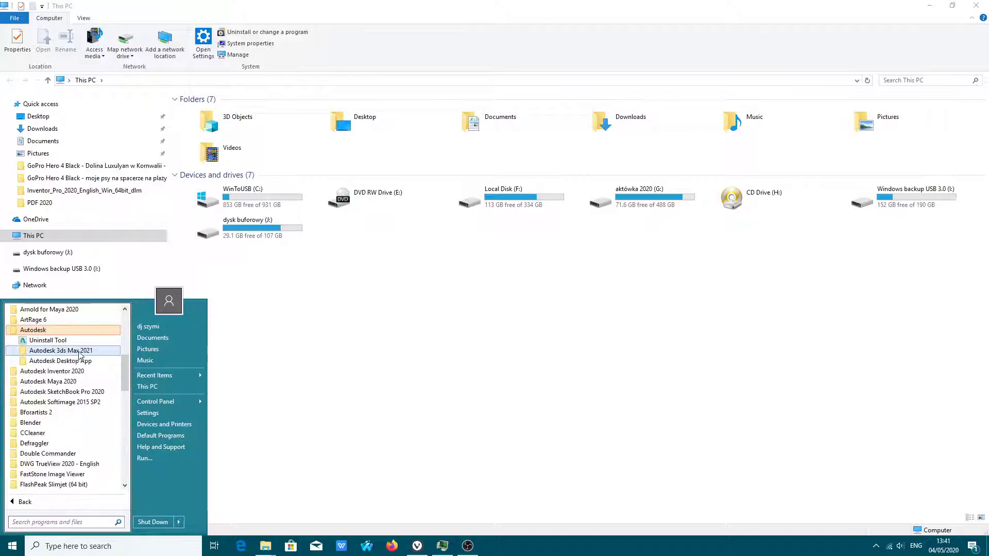
click(74, 373)
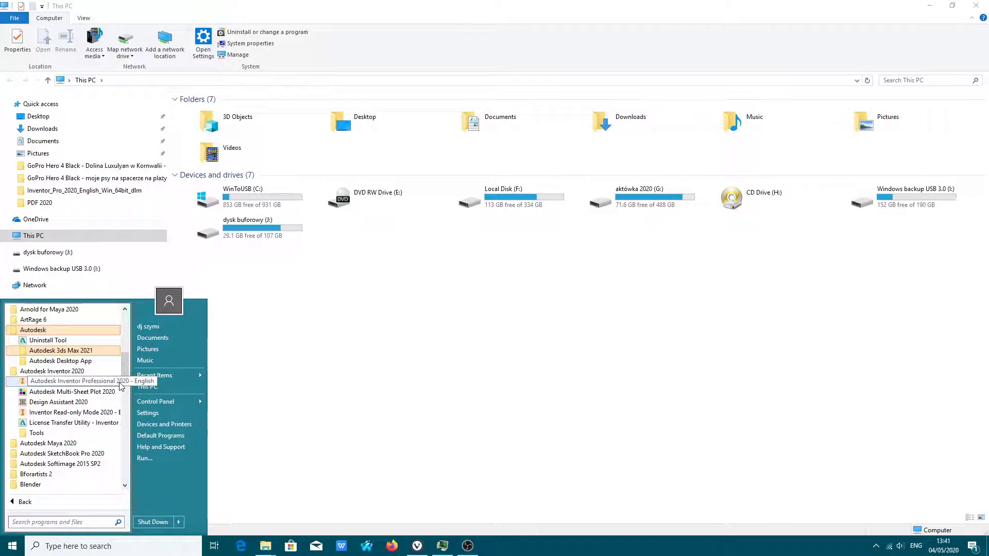
- Launch LibreOffice Writer by searching 'libre' and maximize the new Untitled 1 document
click(57, 549)
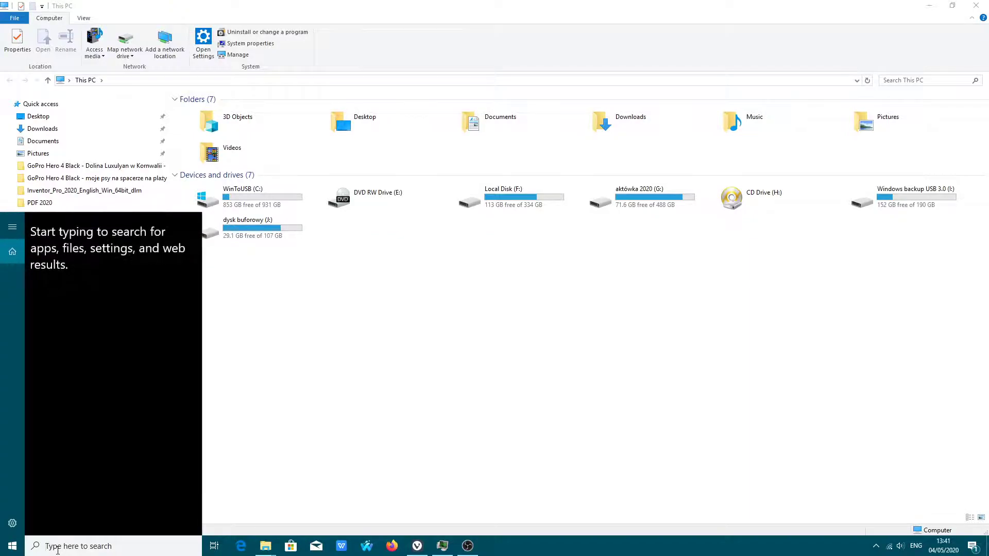
text(libre)
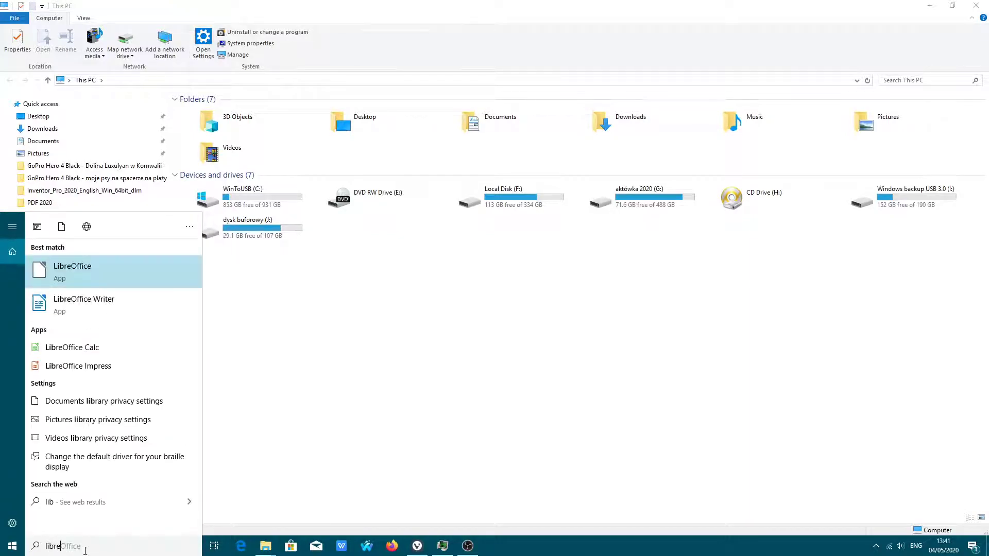
click(101, 283)
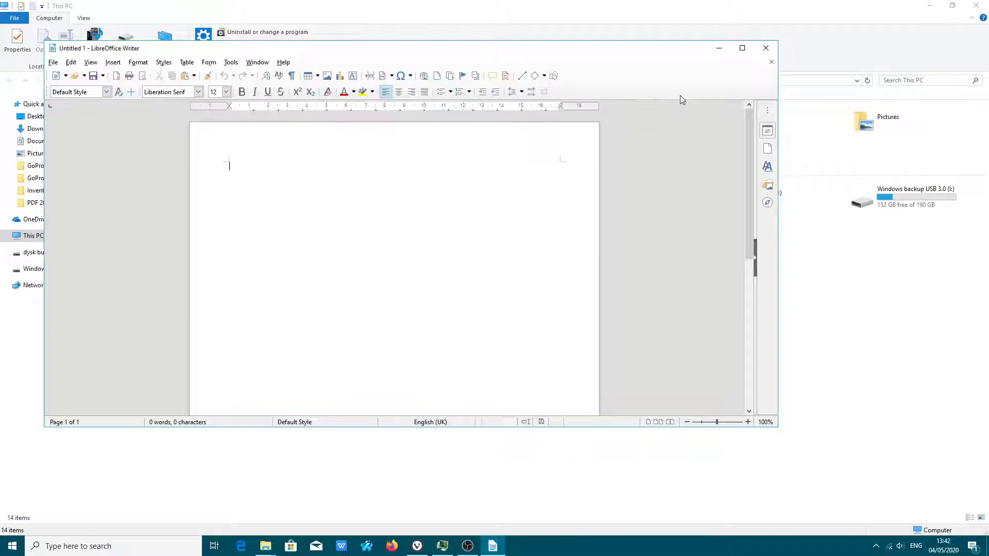
click(739, 50)
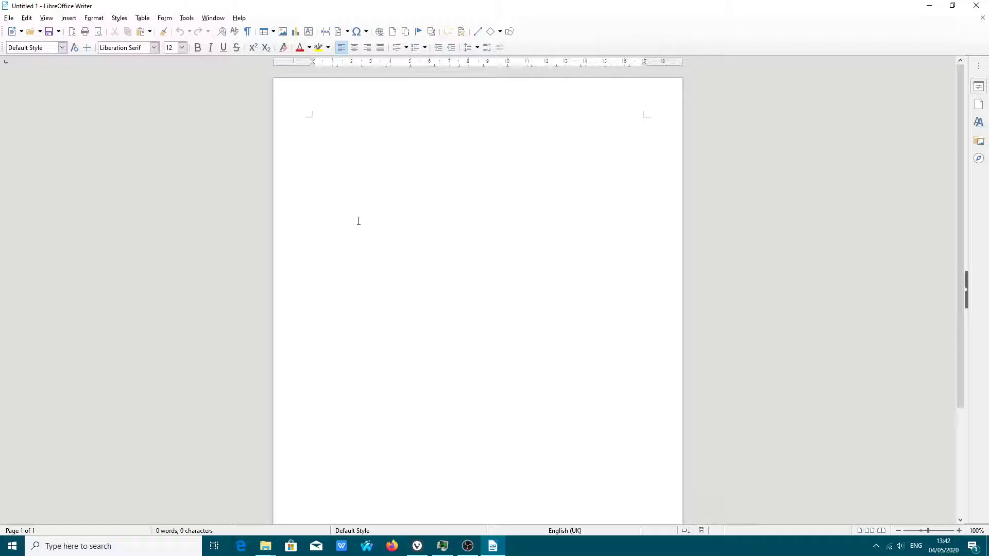
- Launch Registry Editor via 'regedit' and expand HKEY_LOCAL_MACHINE
key(super)
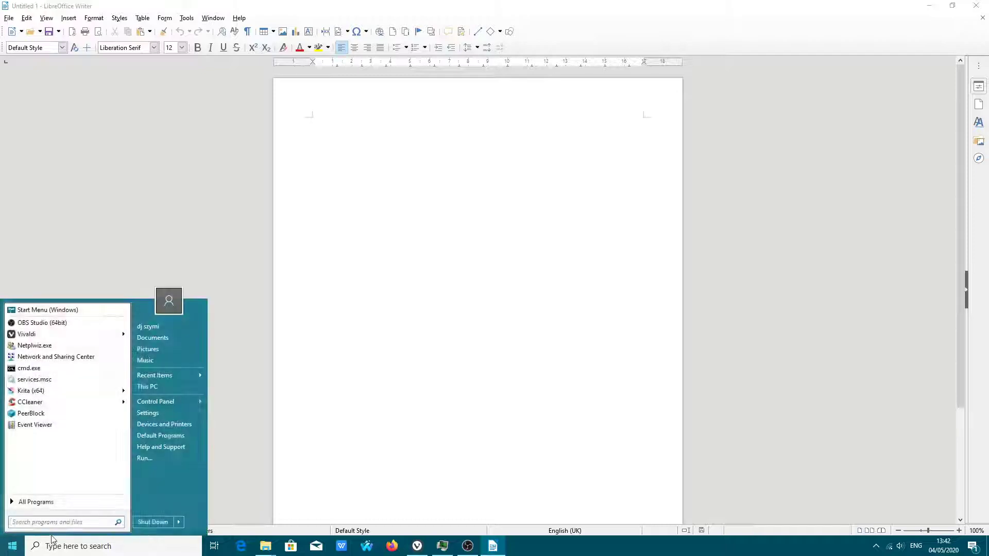
text(regedit)
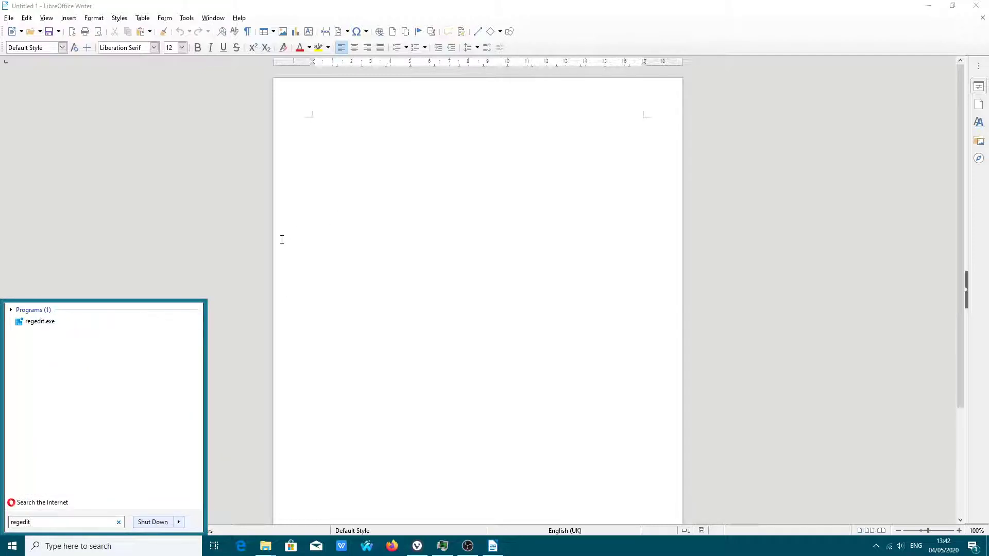
click(41, 323)
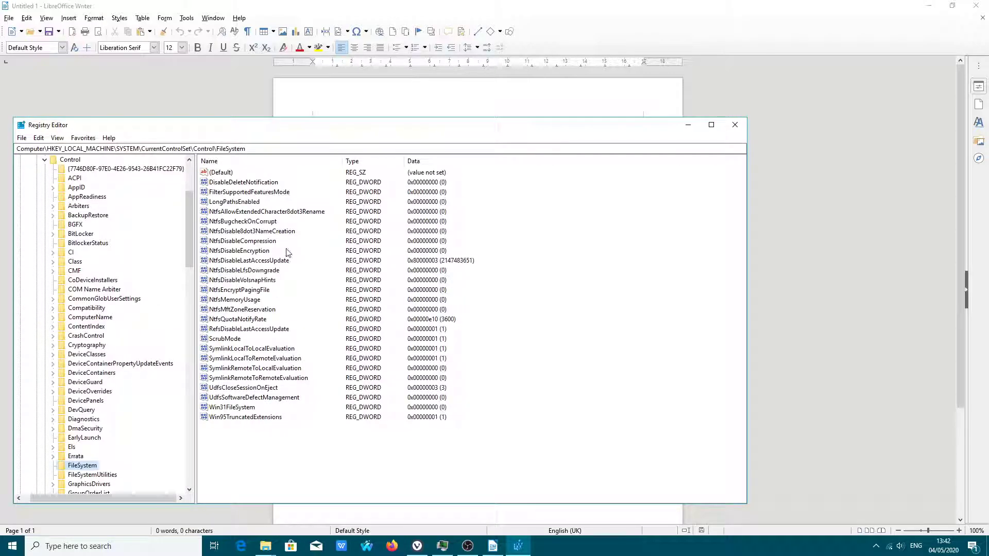
drag(189, 229, 189, 201)
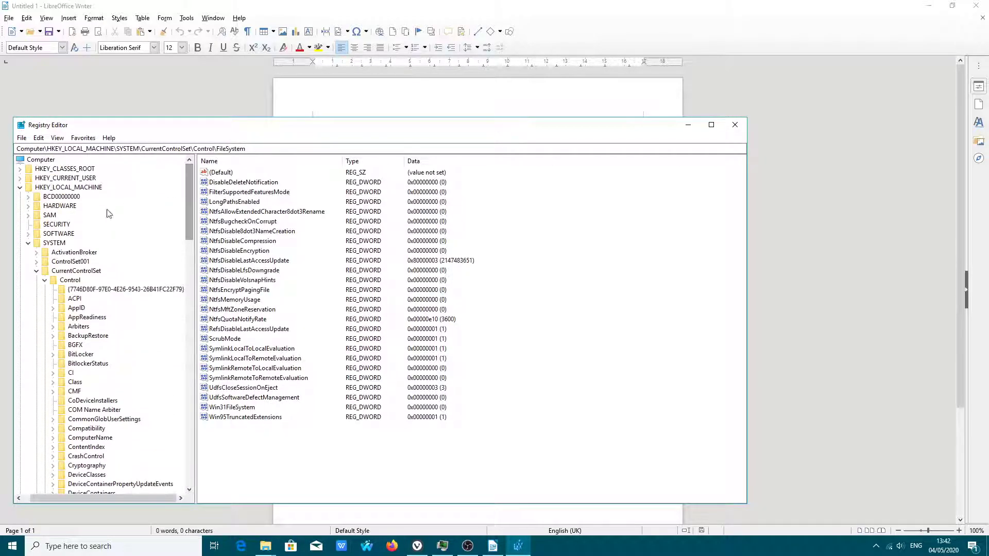
click(20, 188)
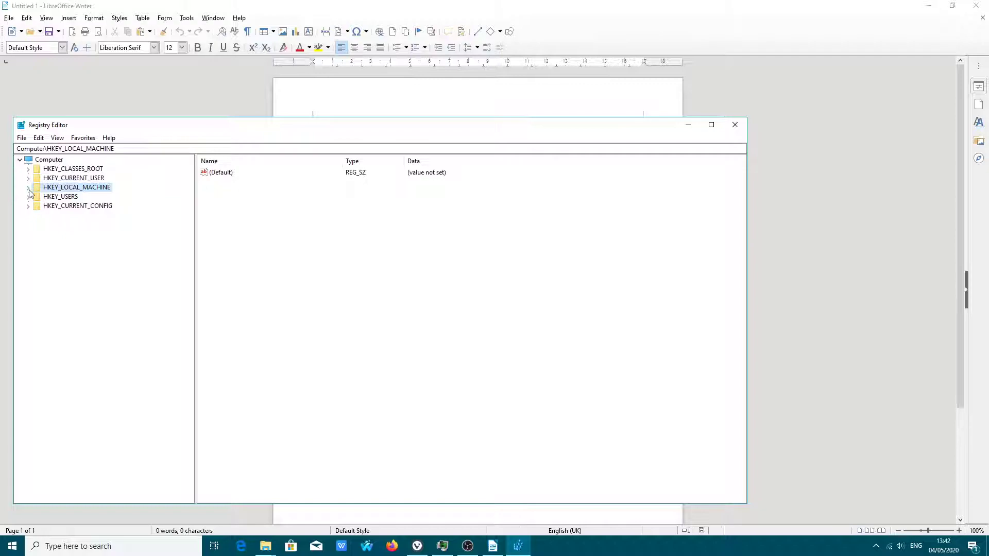
click(29, 188)
- Expand SYSTEM\CurrentControlSet under HKEY_LOCAL_MACHINE and scroll through its Control subkeys
click(37, 216)
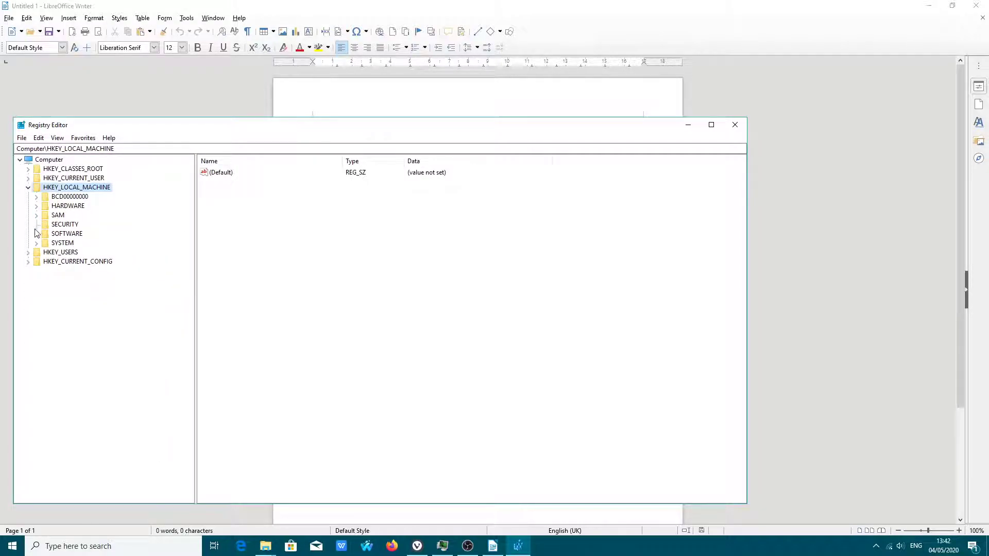
click(28, 188)
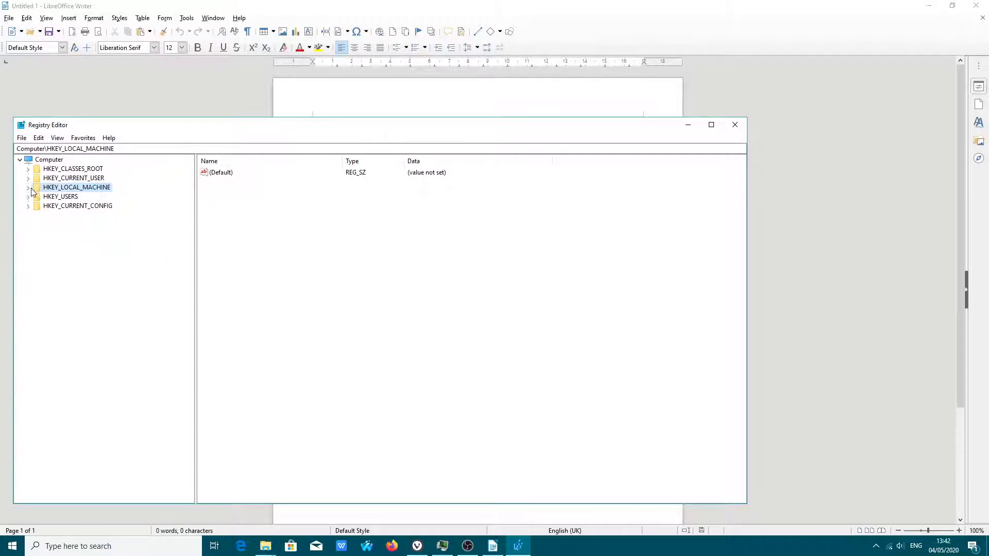
click(28, 187)
click(68, 243)
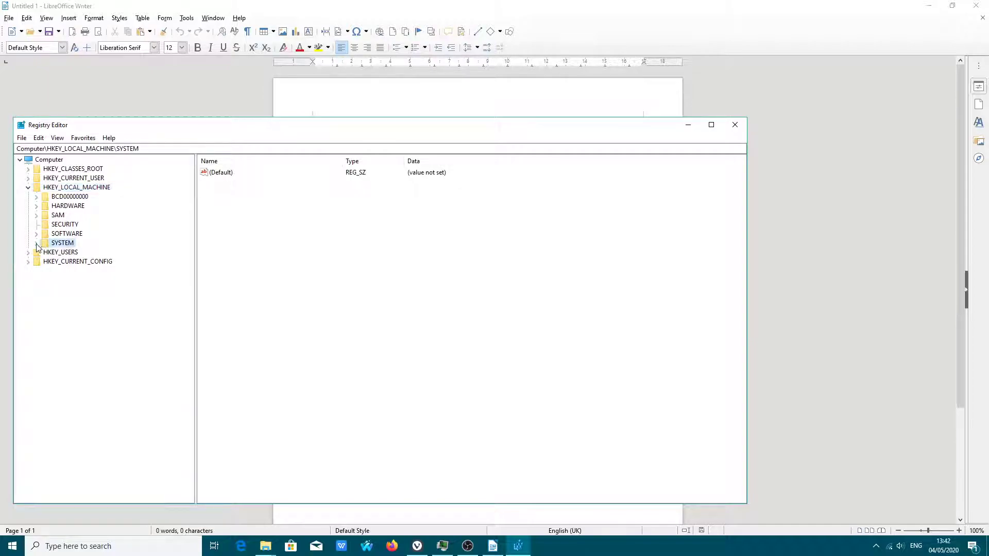
click(36, 244)
click(48, 191)
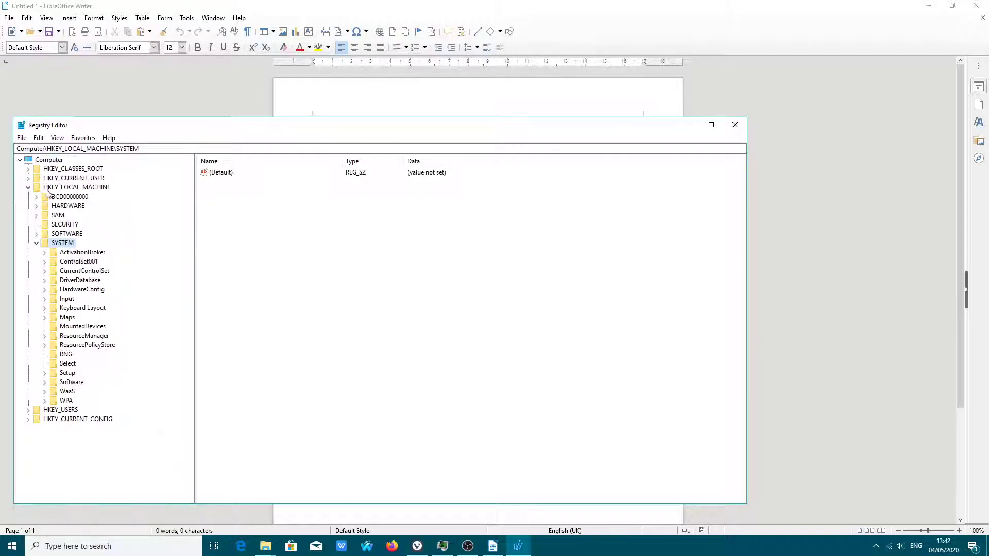
click(38, 245)
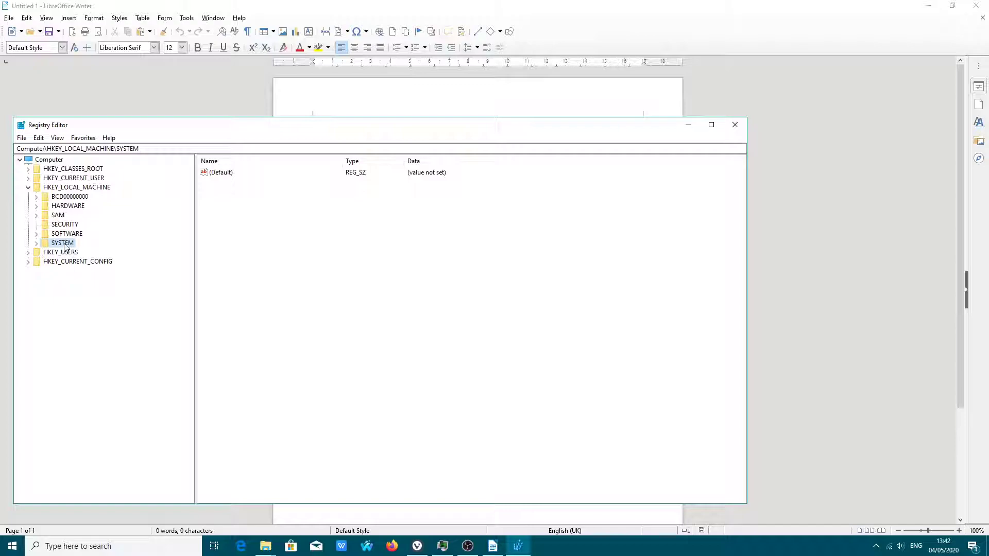
click(68, 189)
click(61, 243)
double_click(62, 244)
click(93, 272)
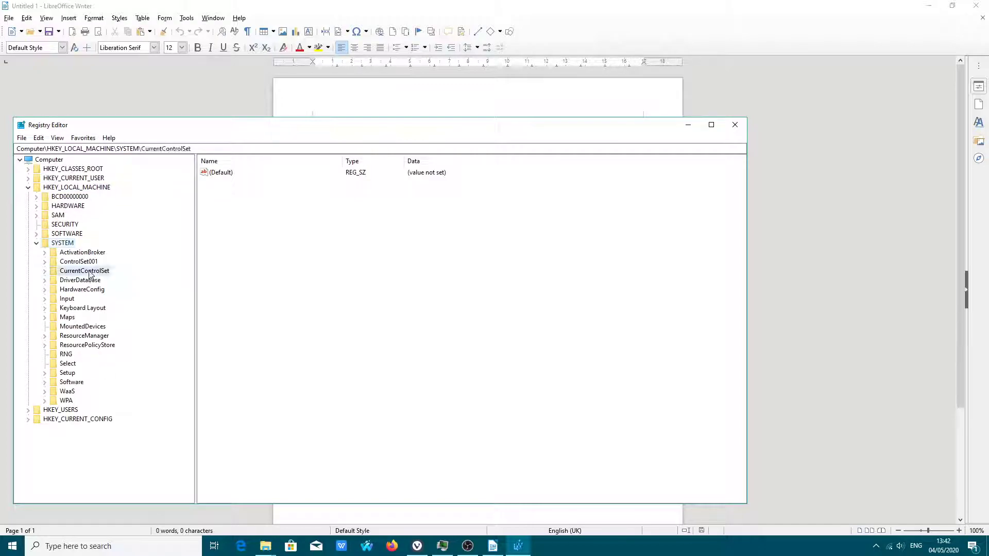
double_click(92, 272)
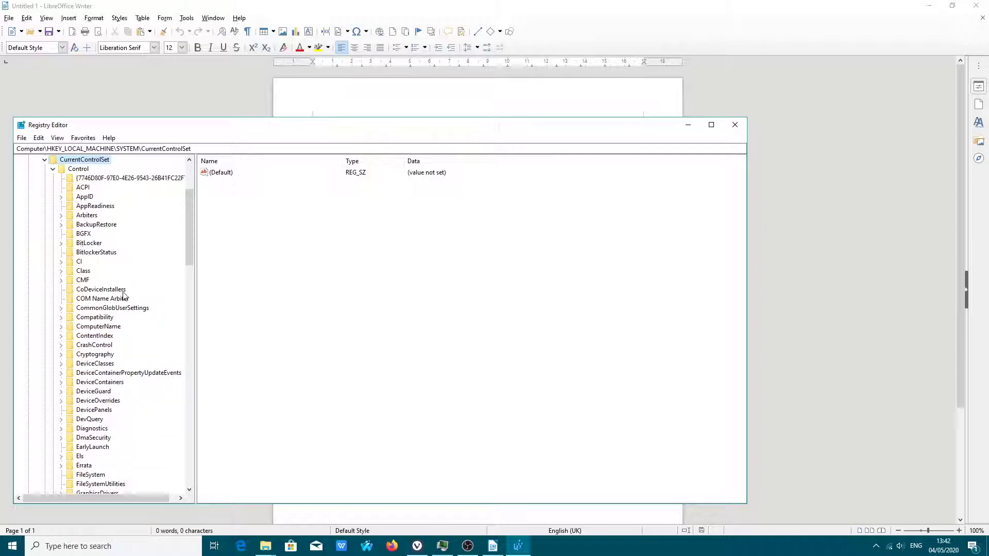
scroll(123, 296, down, 4)
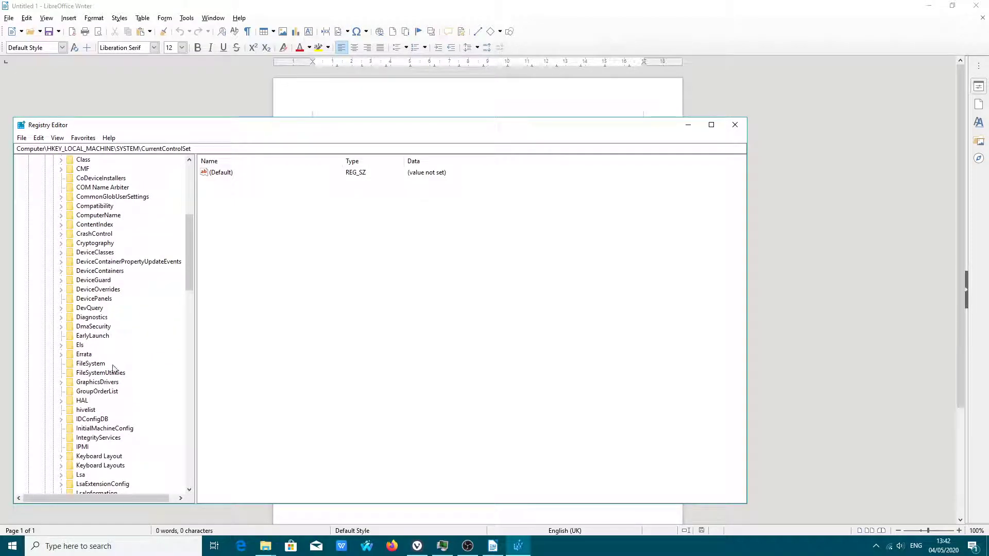
- Inspect Control\FileSystem's NtfsDisable8dot3NameCreation value and cancel, leaving it at 0
click(93, 364)
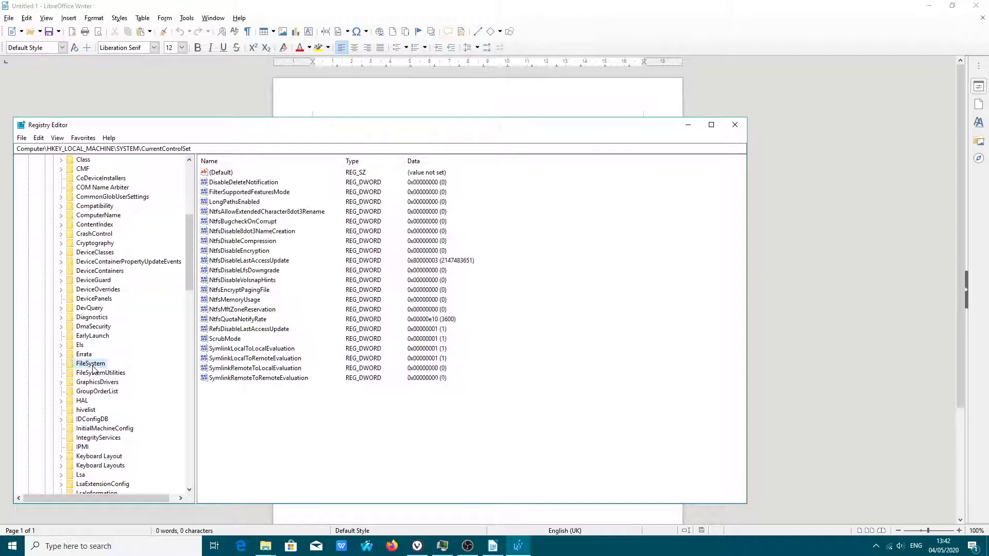
click(226, 235)
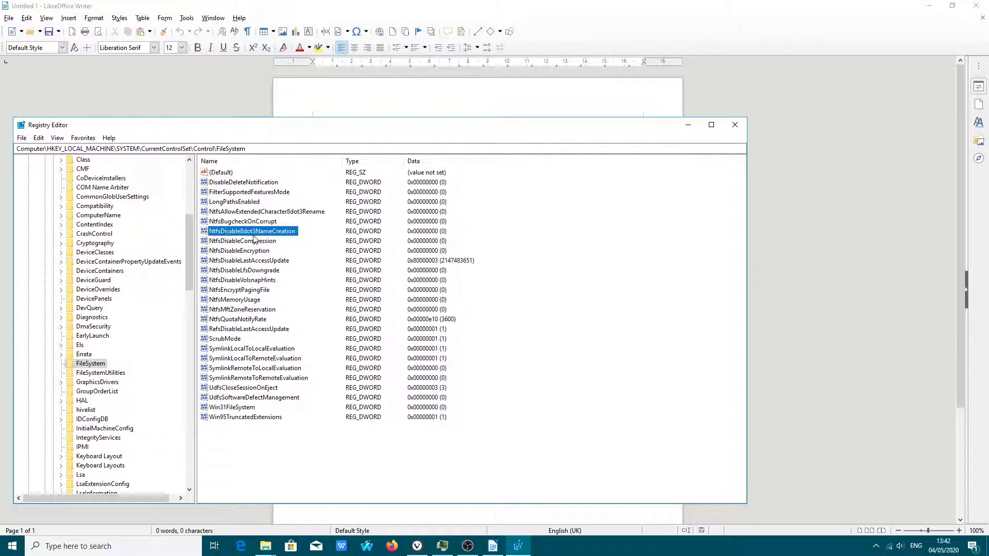
double_click(253, 232)
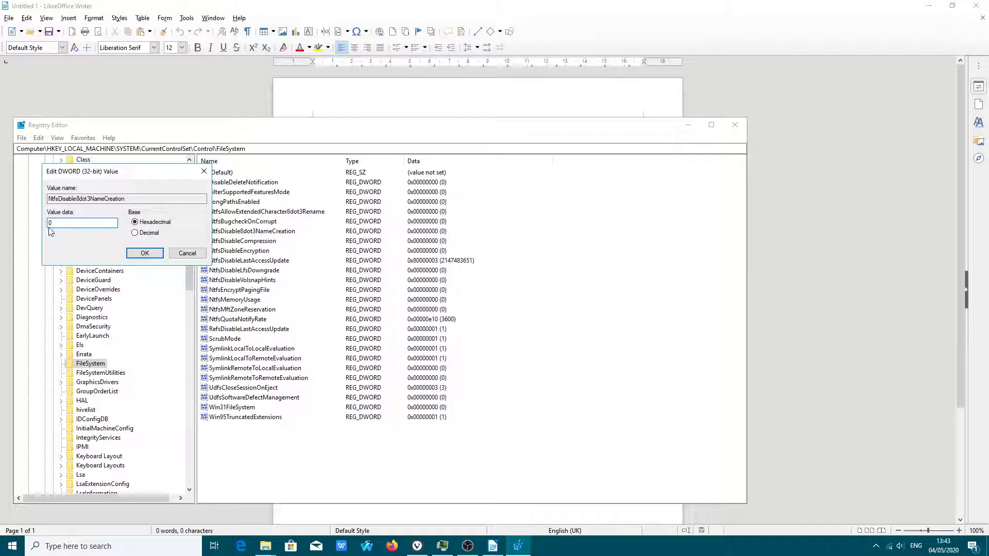
click(178, 253)
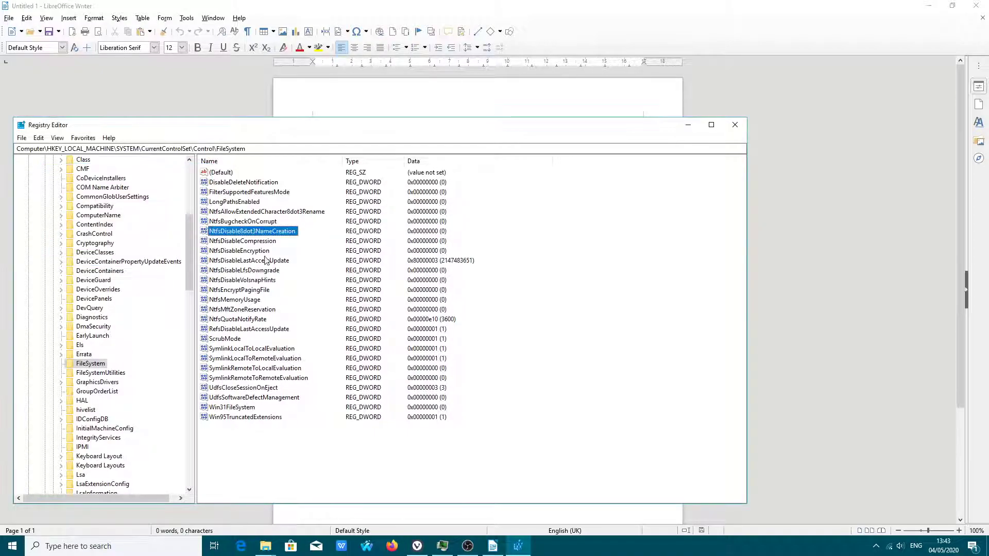
- Close Registry Editor, launch Process Hacker from the taskbar, and bring up AdskLicensingServ's actions
click(735, 125)
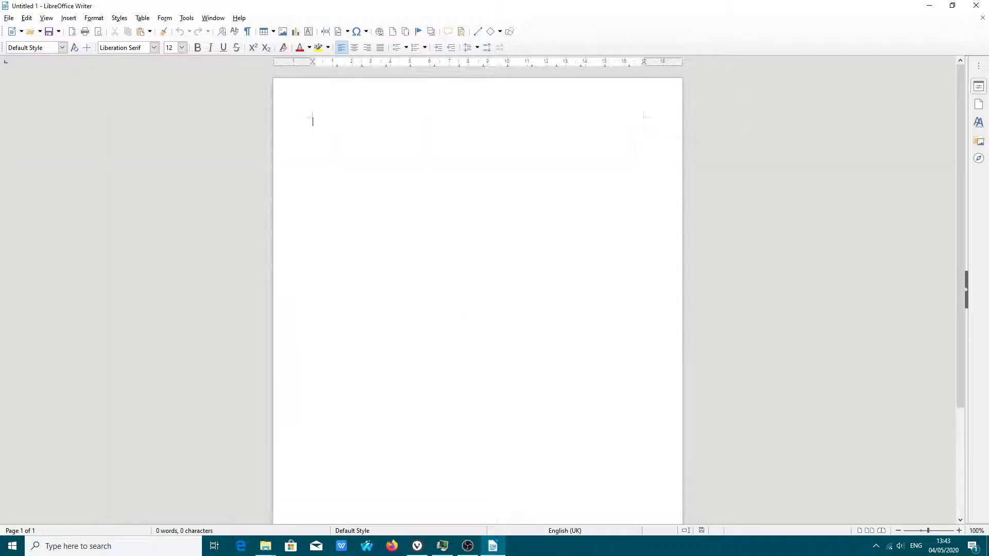
right_click(611, 546)
click(654, 506)
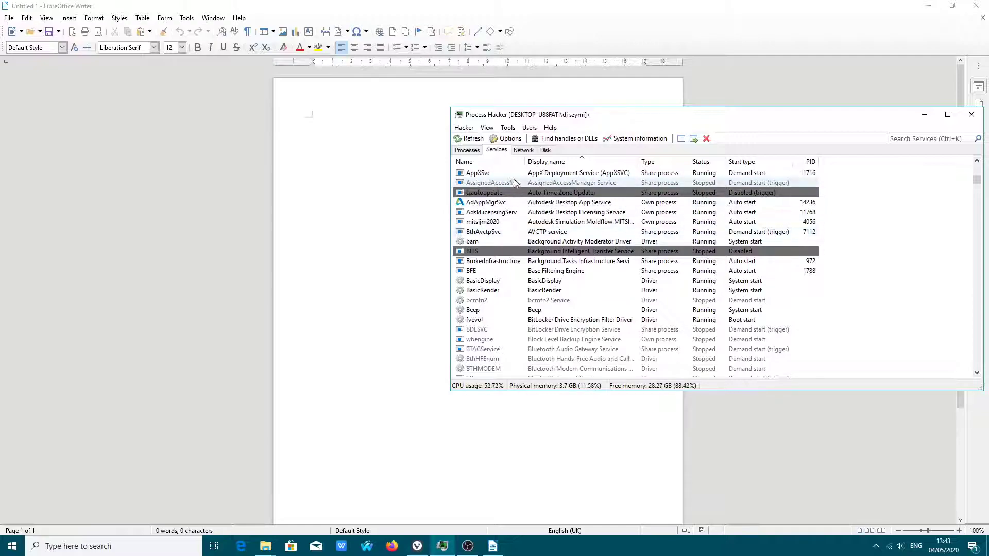
click(600, 215)
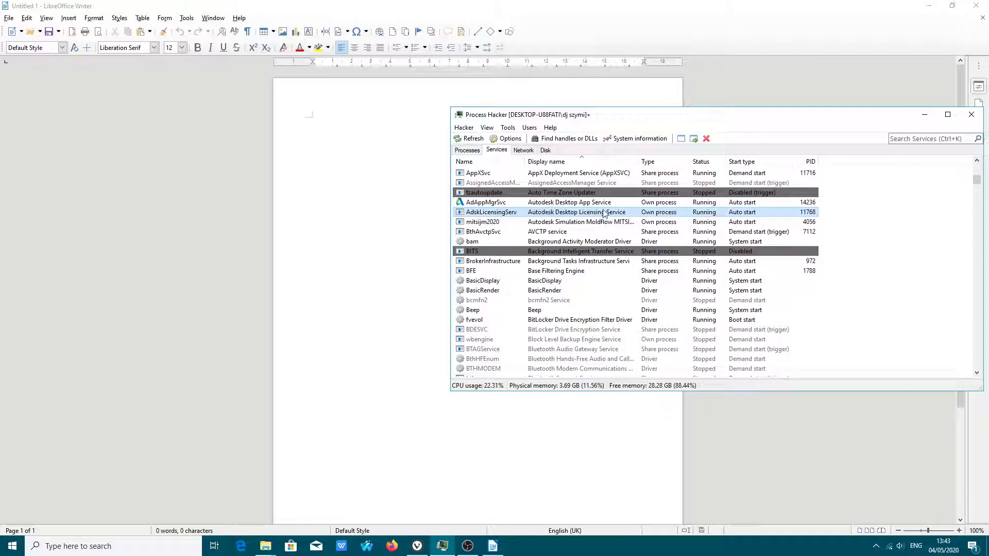
right_click(572, 213)
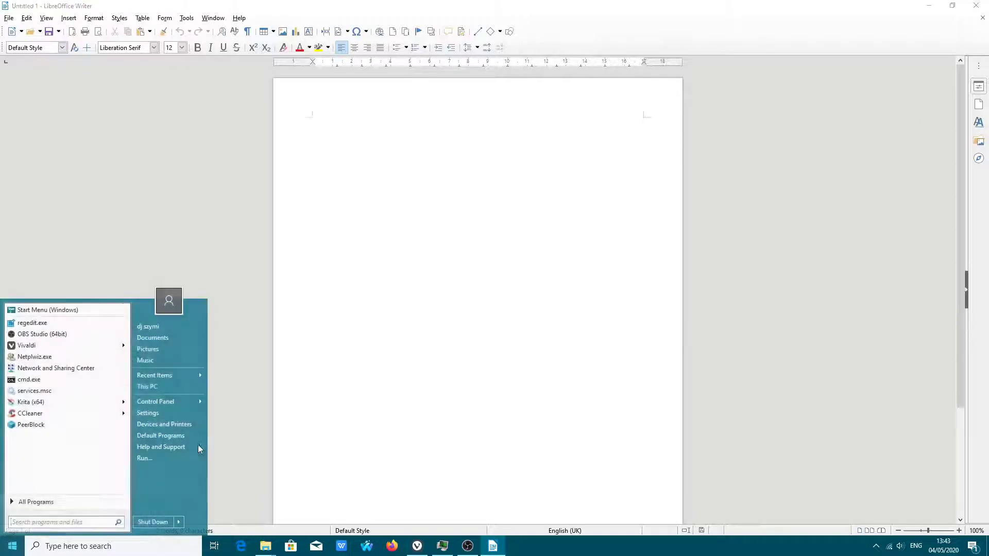
- Browse C:\Autodesk\Inventor_Pro_2020_English_Win_64bit_dlm from This PC
click(179, 391)
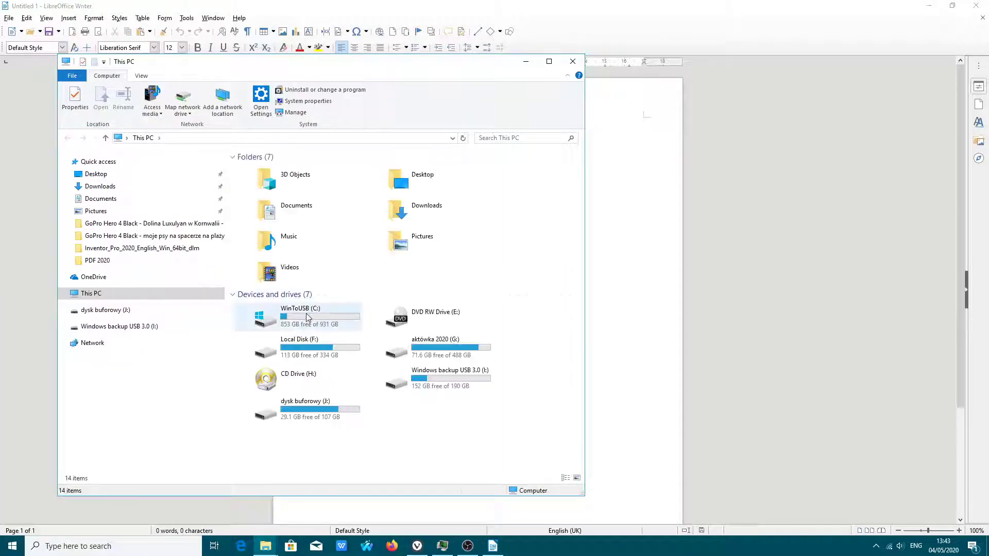
double_click(304, 274)
double_click(284, 169)
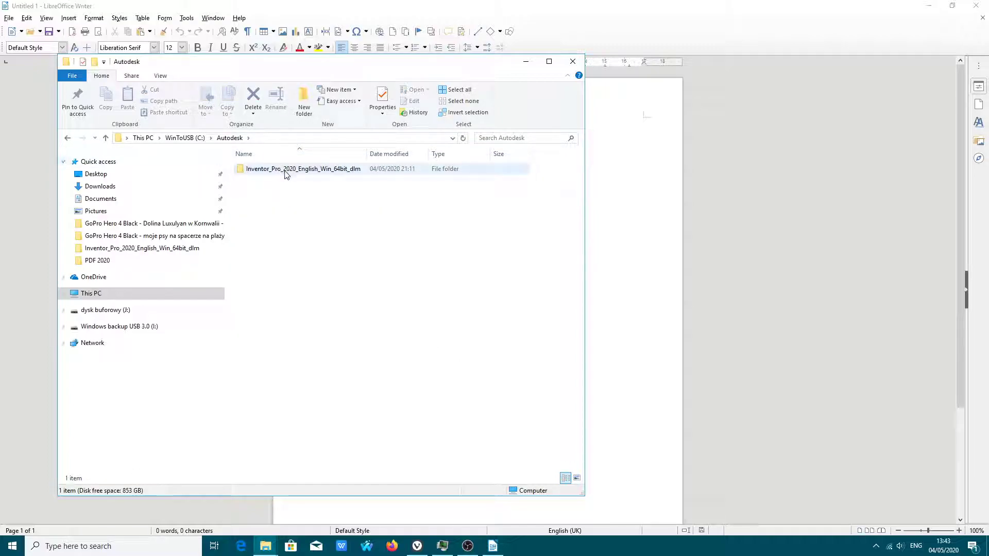
click(285, 171)
double_click(286, 172)
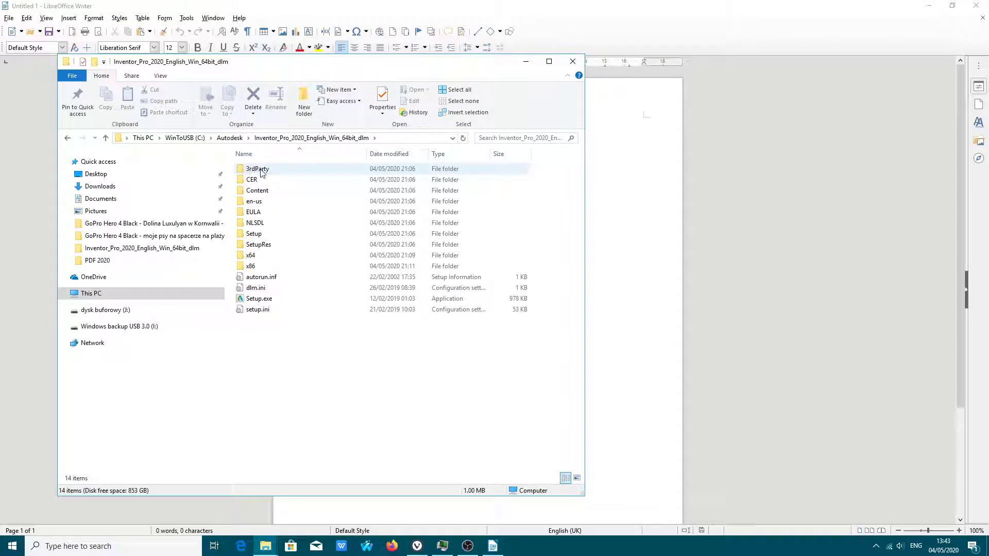
- Open G:\aplikacje\Autodesk Inventor Pro 2020 on the aktówka 2020 drive
click(143, 138)
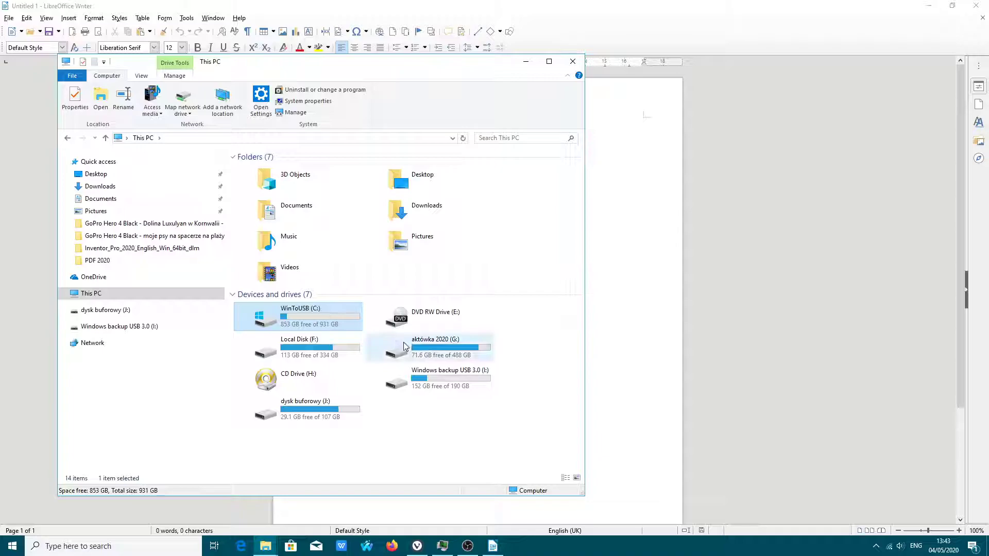
double_click(421, 344)
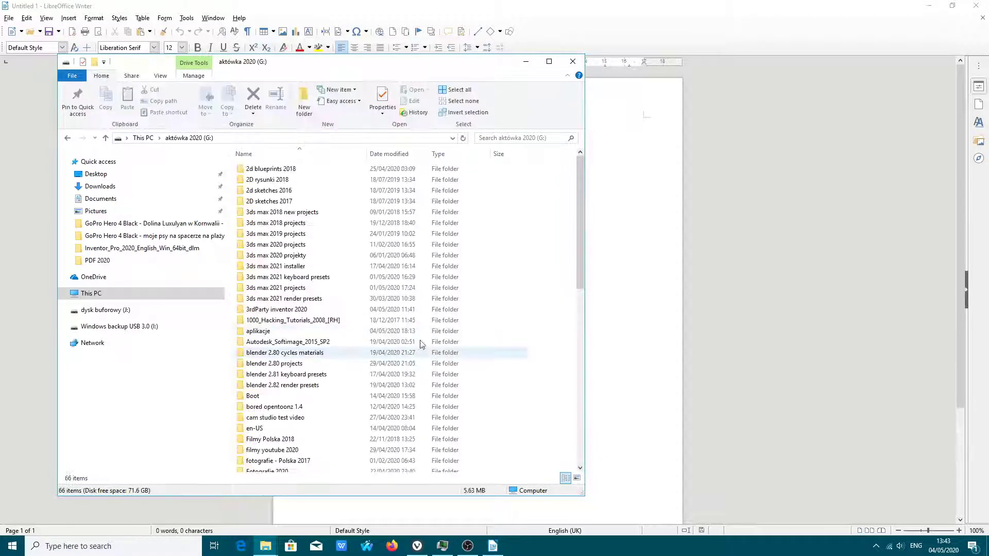
double_click(264, 331)
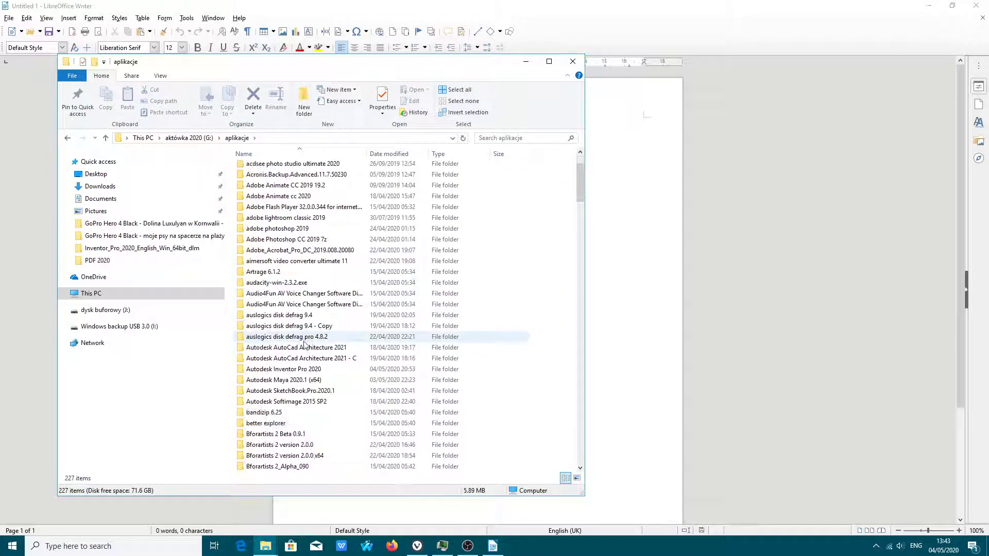
scroll(304, 345, down, 3)
click(299, 273)
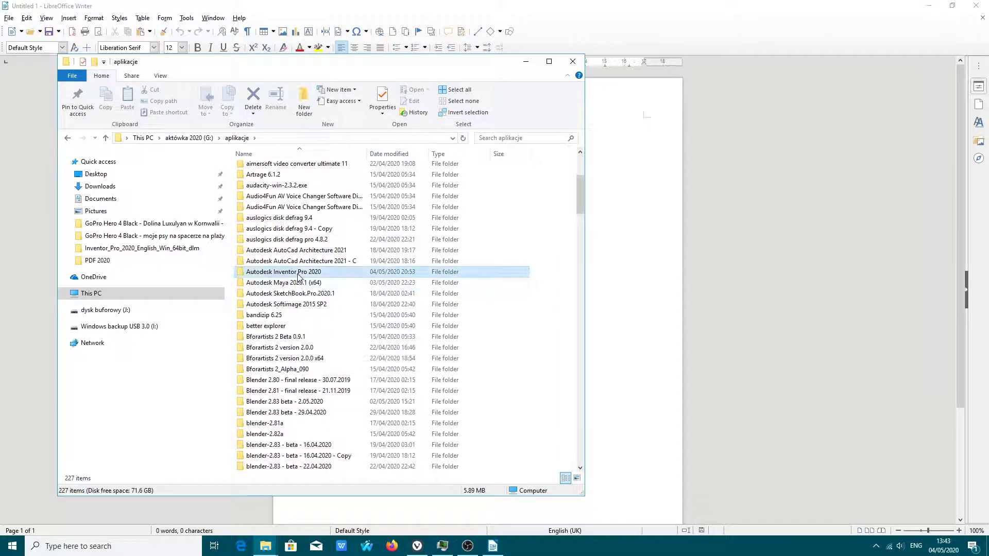
double_click(299, 273)
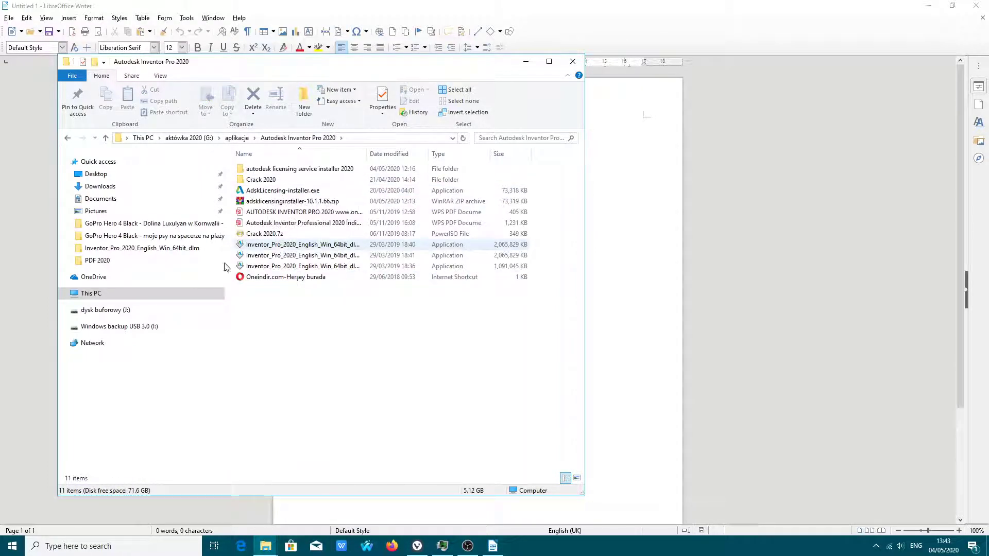
- Run netplwiz from the Start menu and select the computer's only user account
click(12, 545)
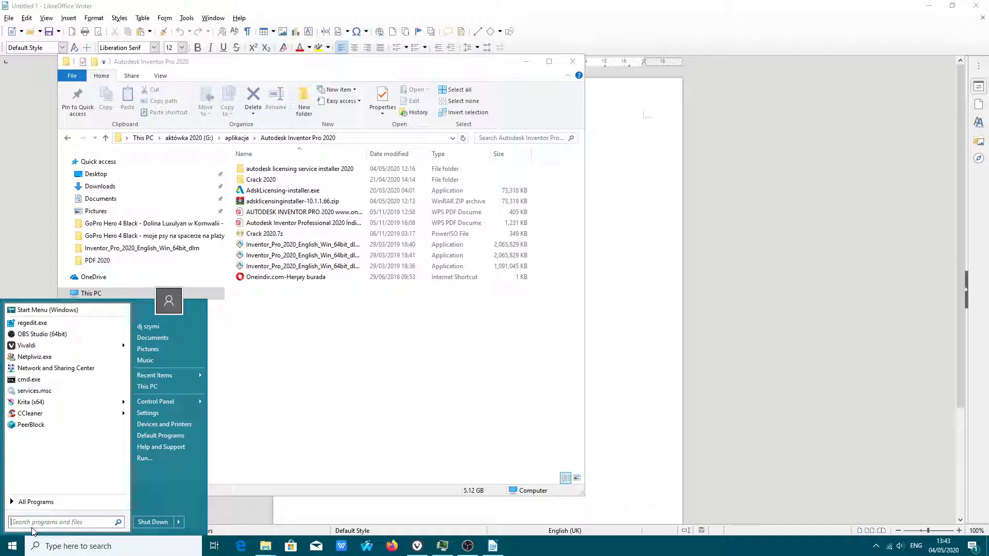
text(netplw)
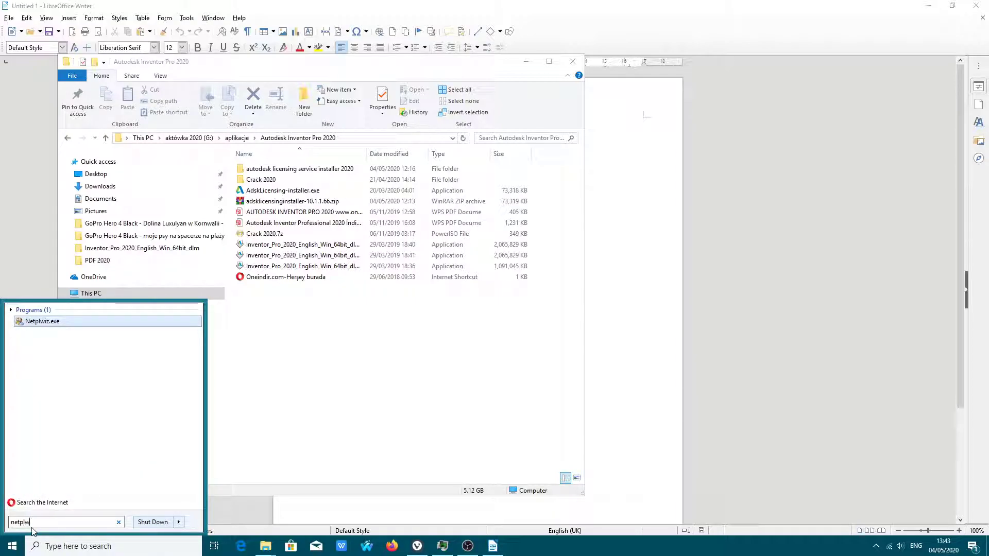
text(iz)
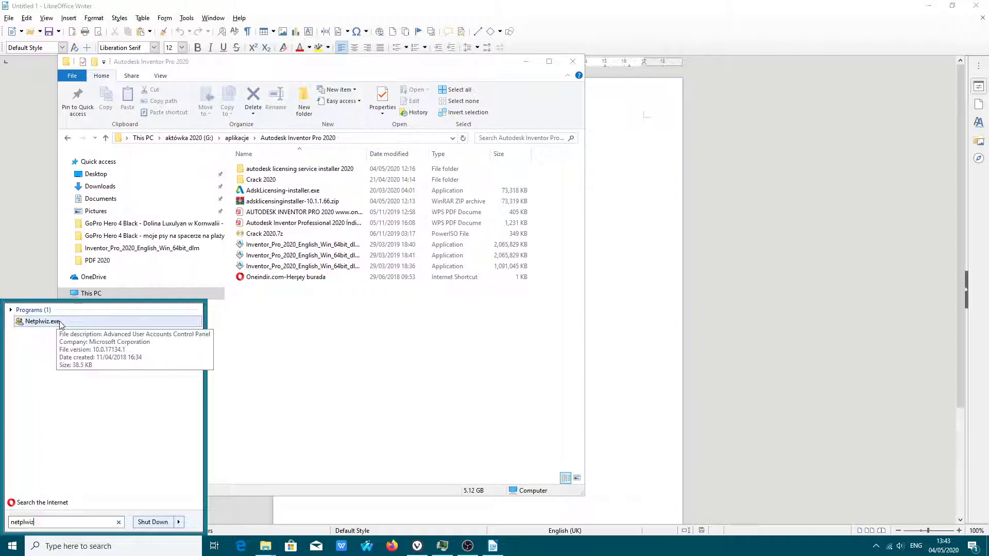
click(42, 321)
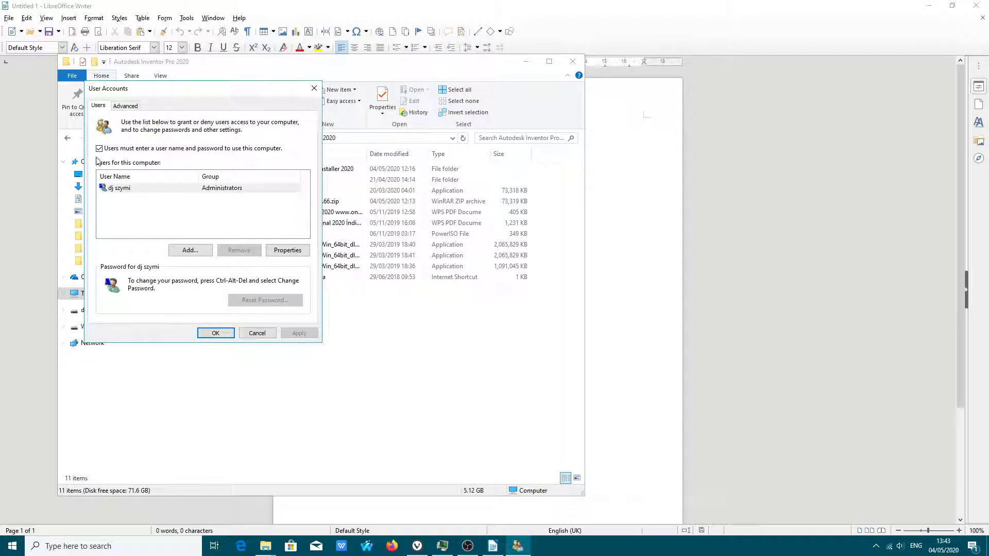
click(126, 189)
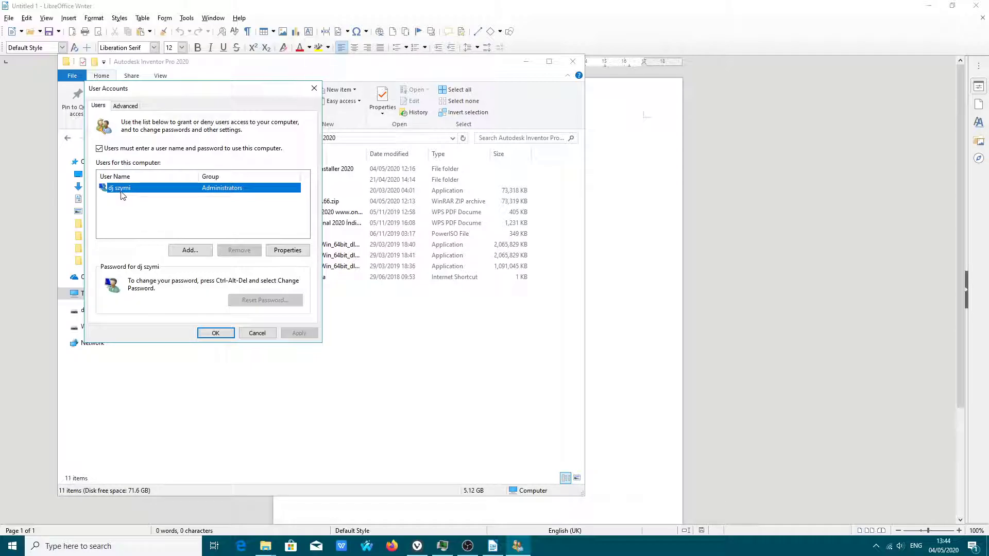
- Set the user account's group membership to Other: Administrators and confirm with OK
click(287, 250)
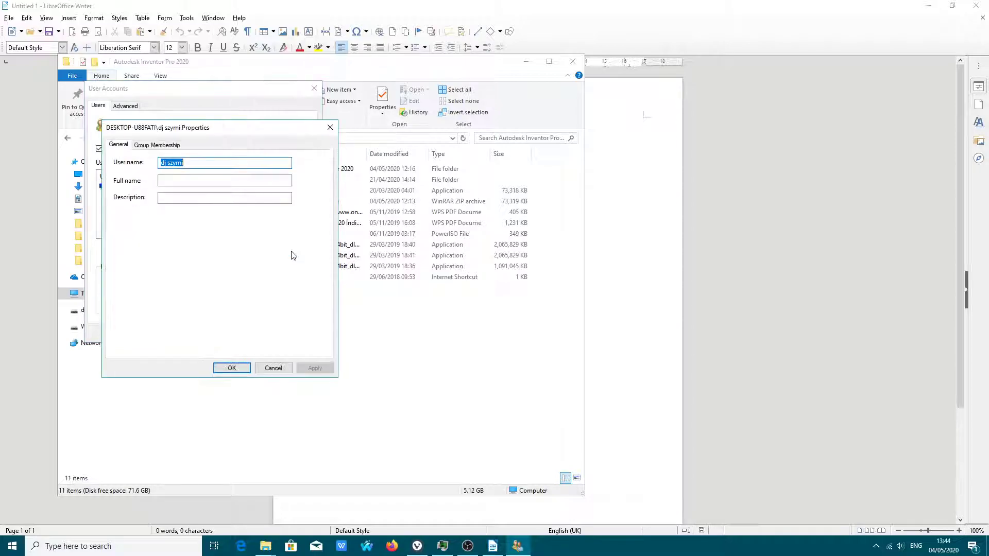
click(330, 128)
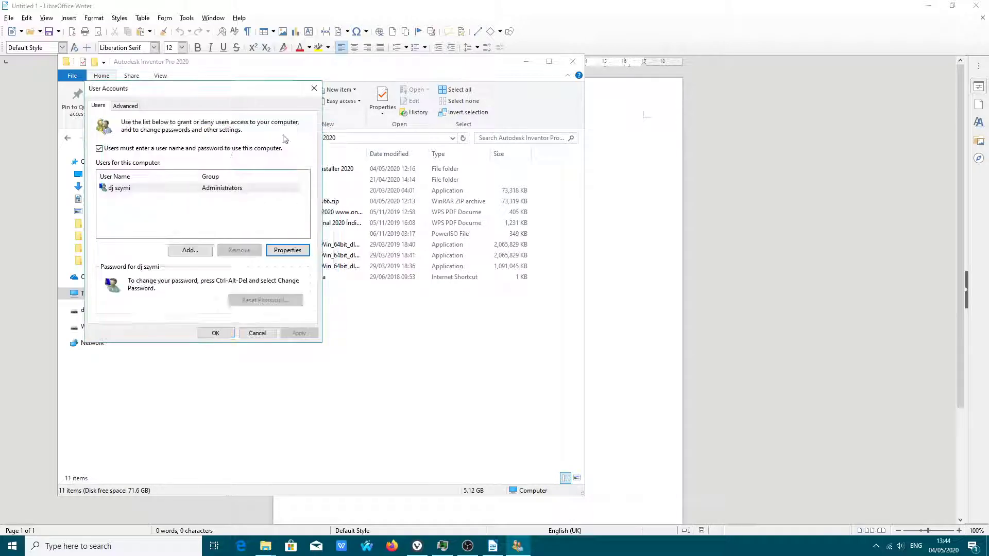
click(12, 545)
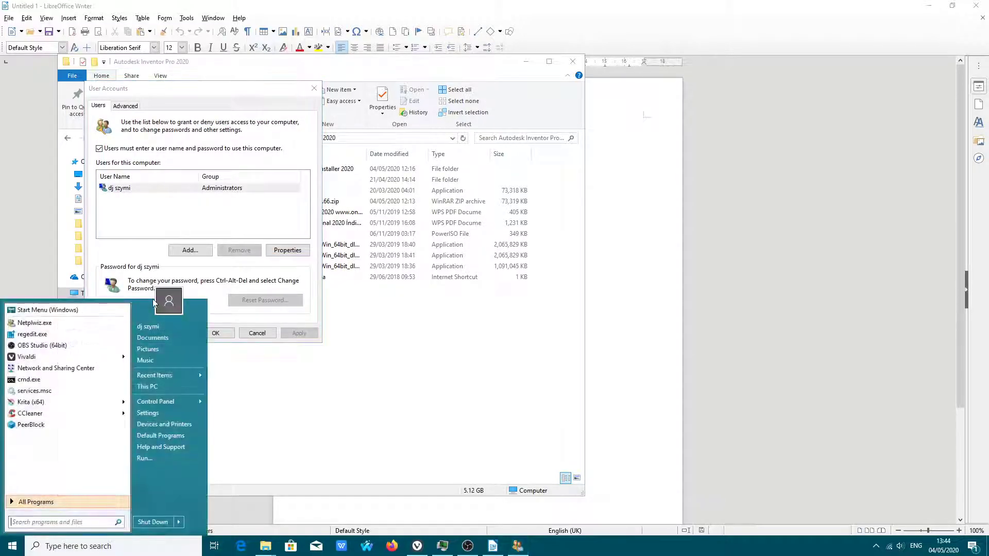
click(120, 188)
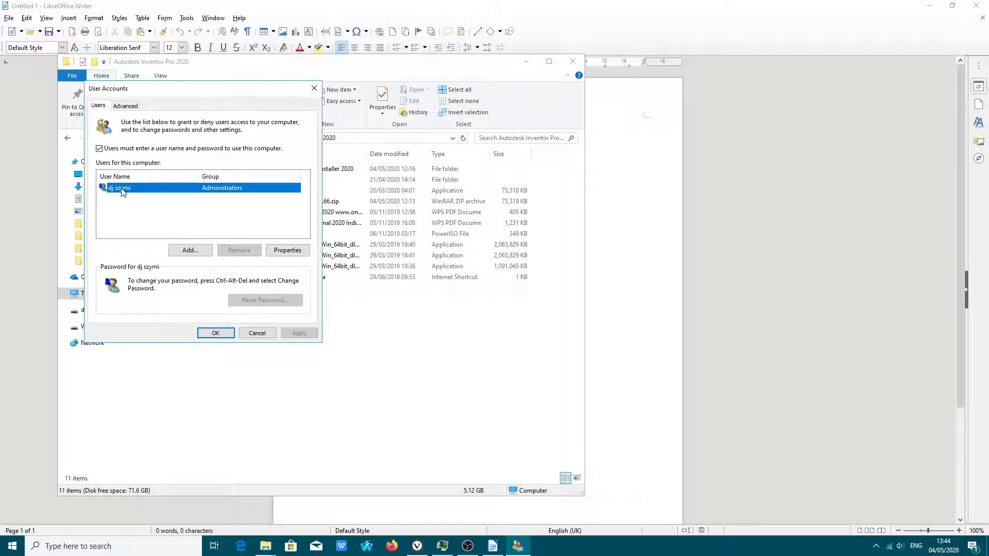
click(290, 252)
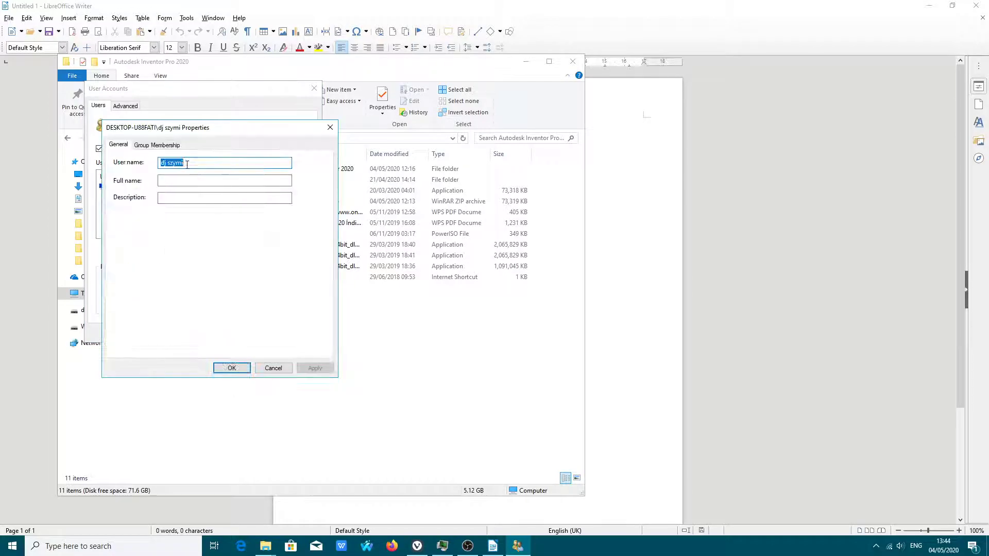
click(160, 146)
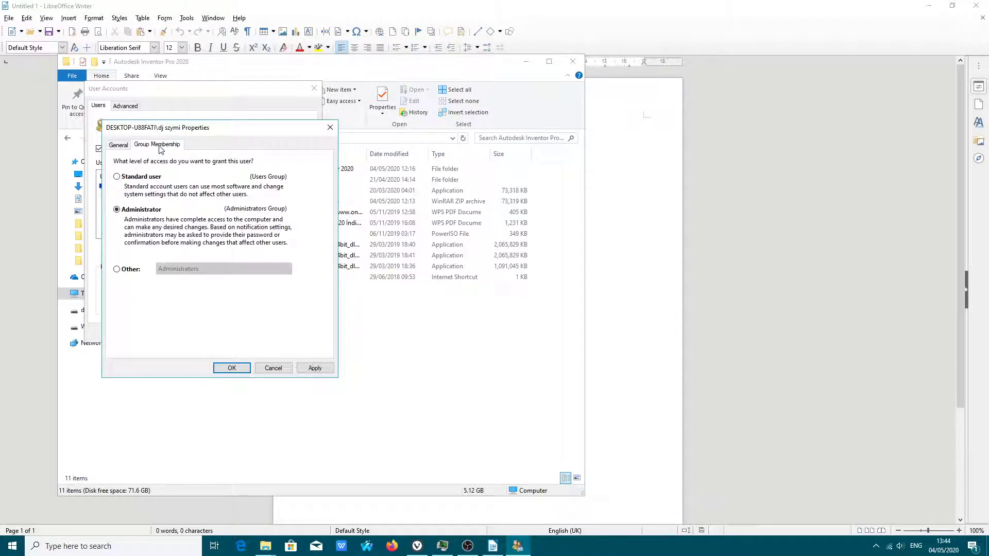
click(119, 270)
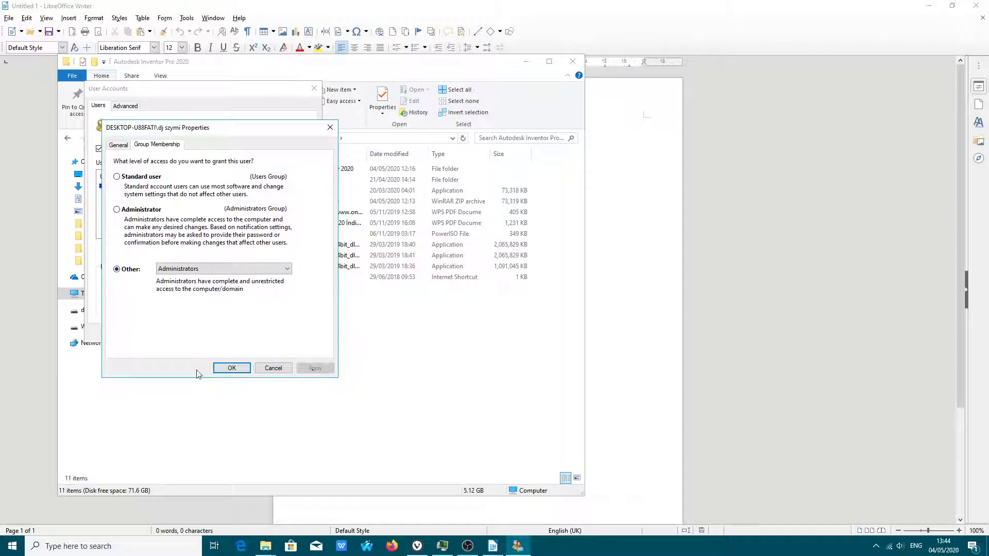
click(232, 368)
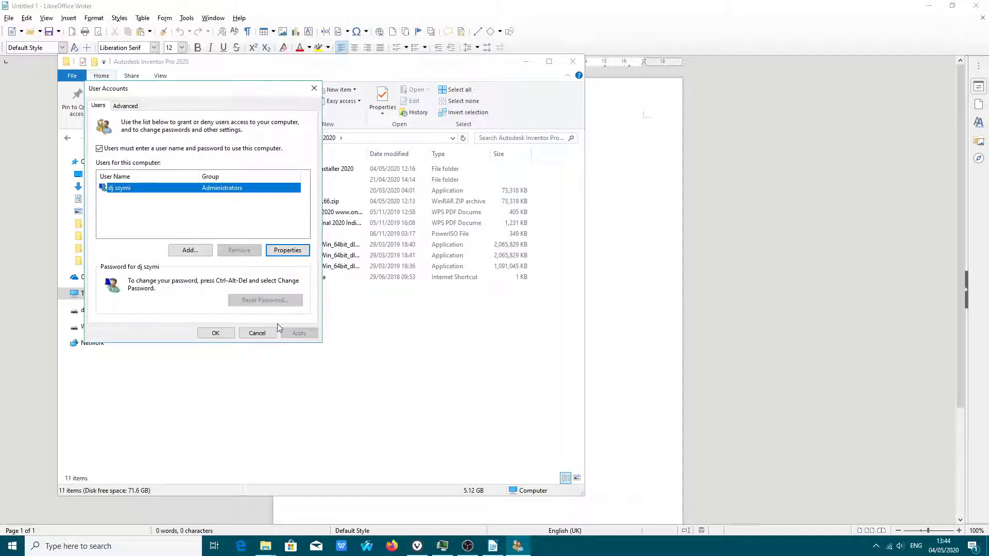
- Close User Accounts, decline signing out, and return to the YouTube Studio upload
click(216, 332)
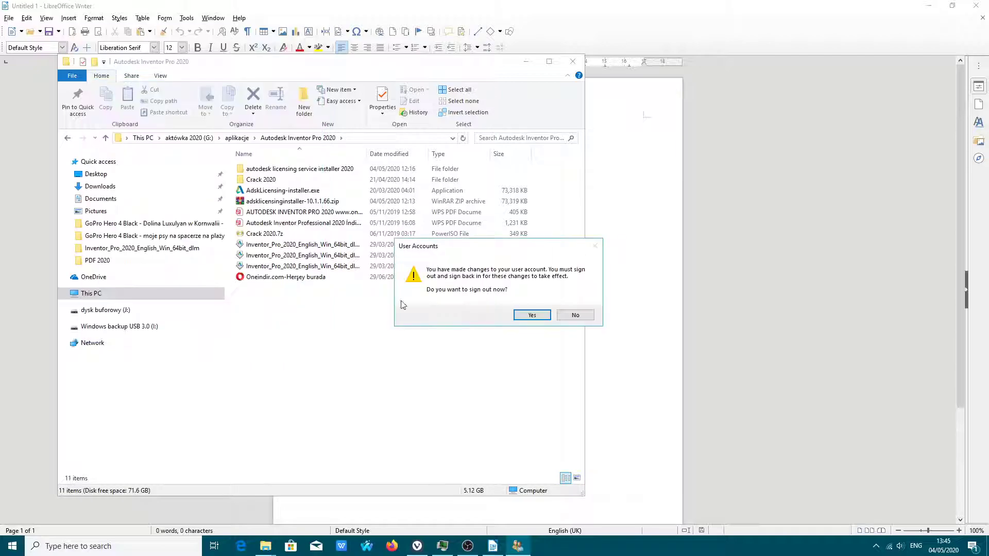
click(575, 316)
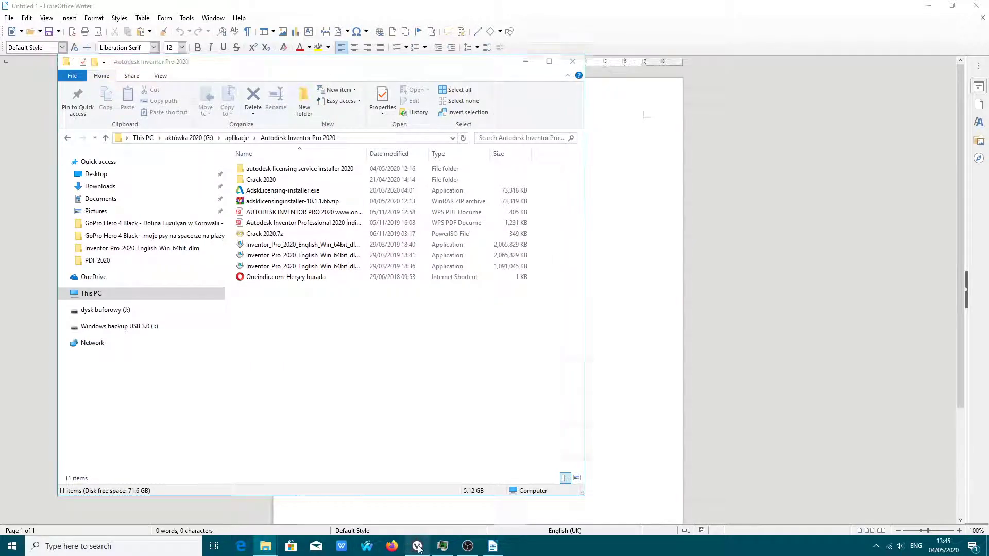
click(417, 545)
click(315, 43)
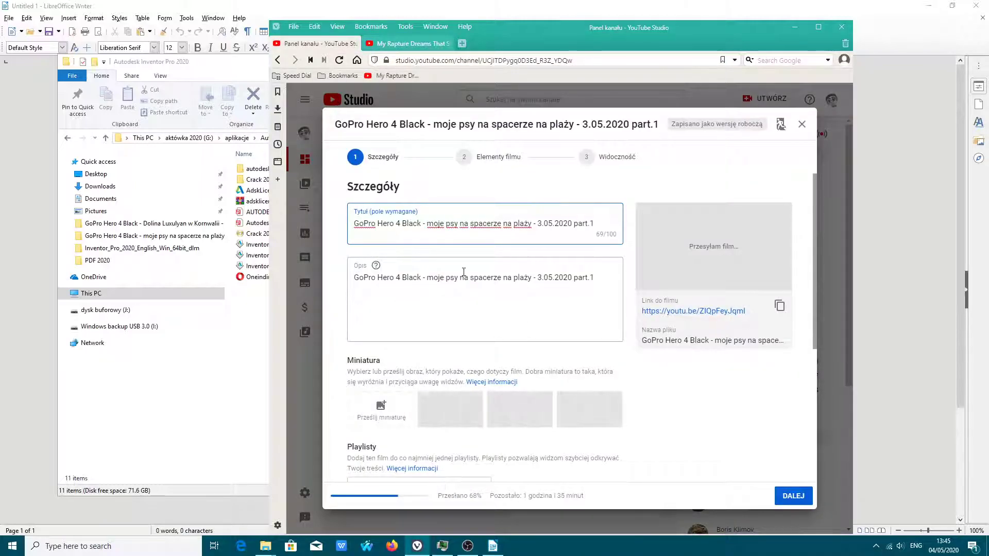
- Navigate to Local Disk (F:), fit the columns, and open the GoPro 'moje psy na spacerze' folder
click(257, 345)
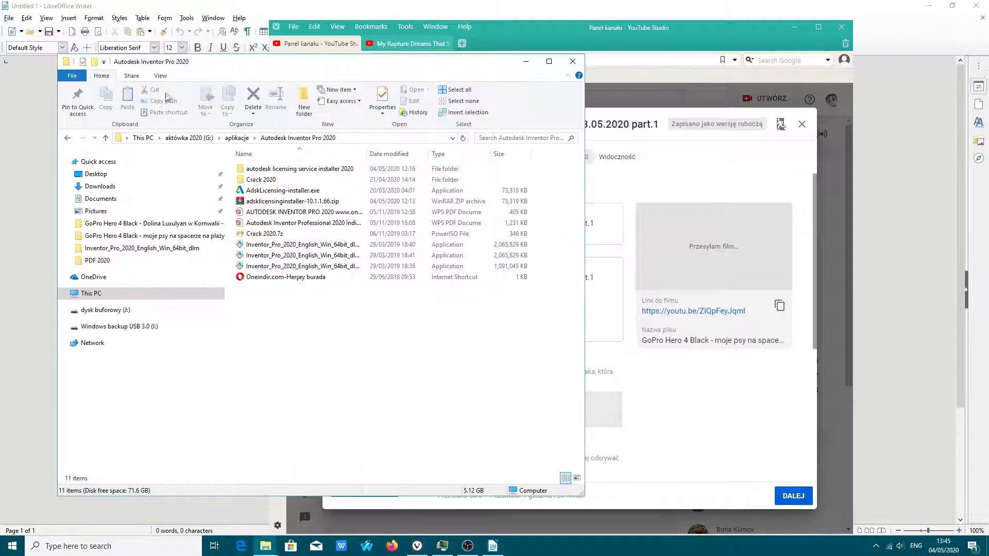
click(188, 138)
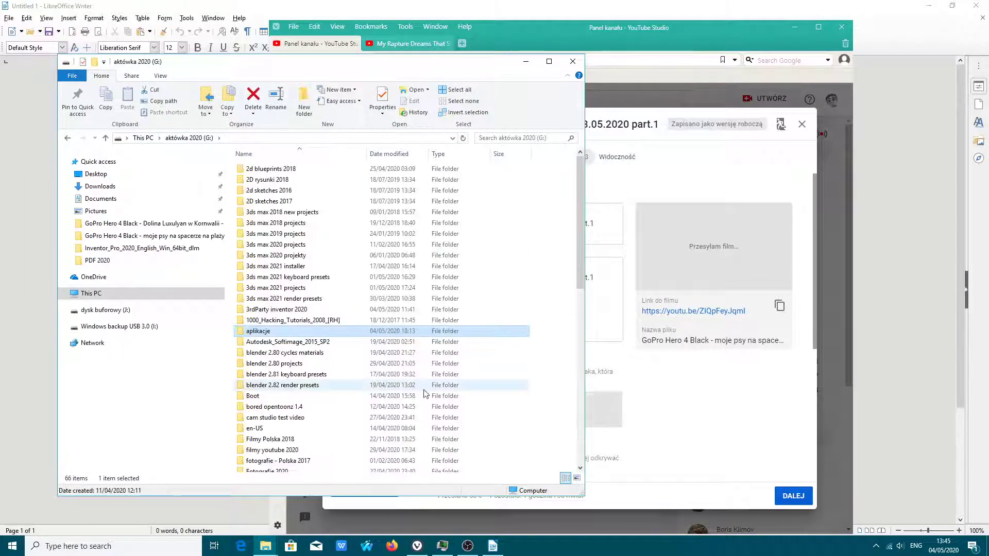
click(143, 138)
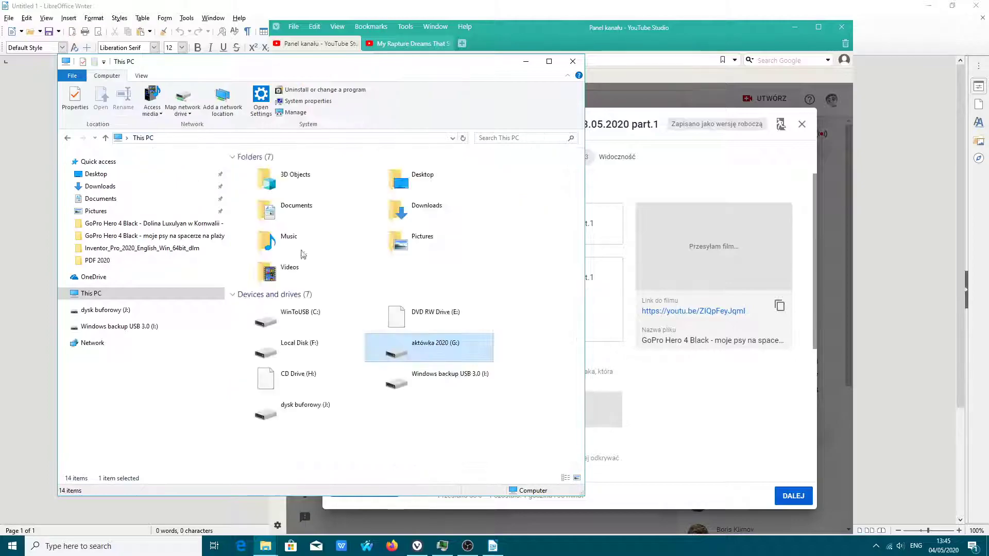
double_click(304, 345)
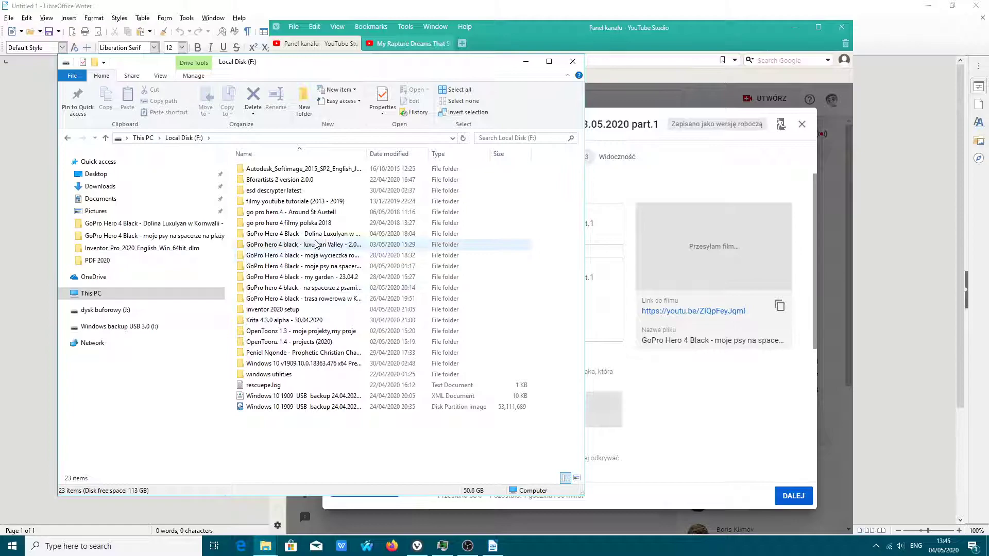
key(ctrl+KP_Add)
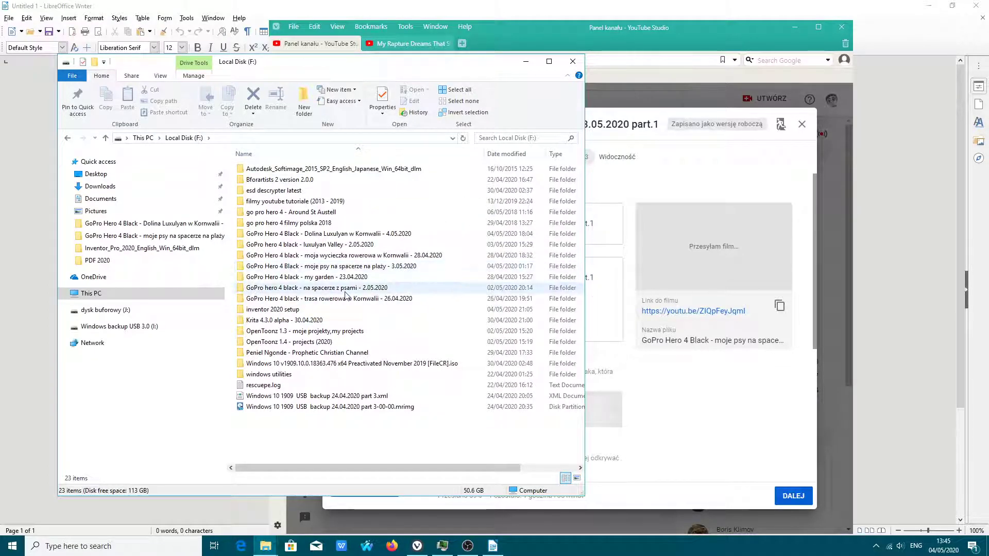
double_click(363, 265)
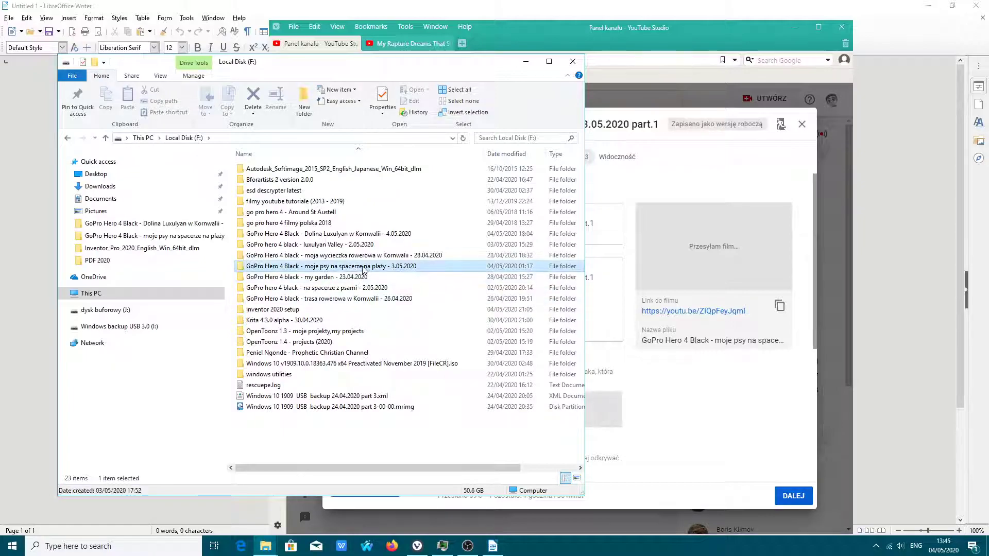
click(271, 180)
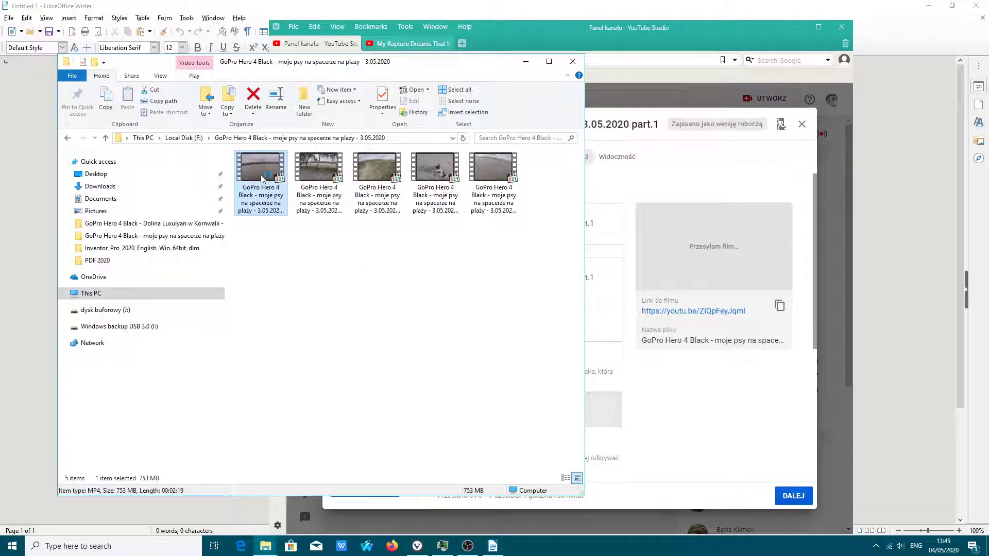
- Play the first GoPro MP4 in Media Player Classic and jump to about 0:53
double_click(261, 179)
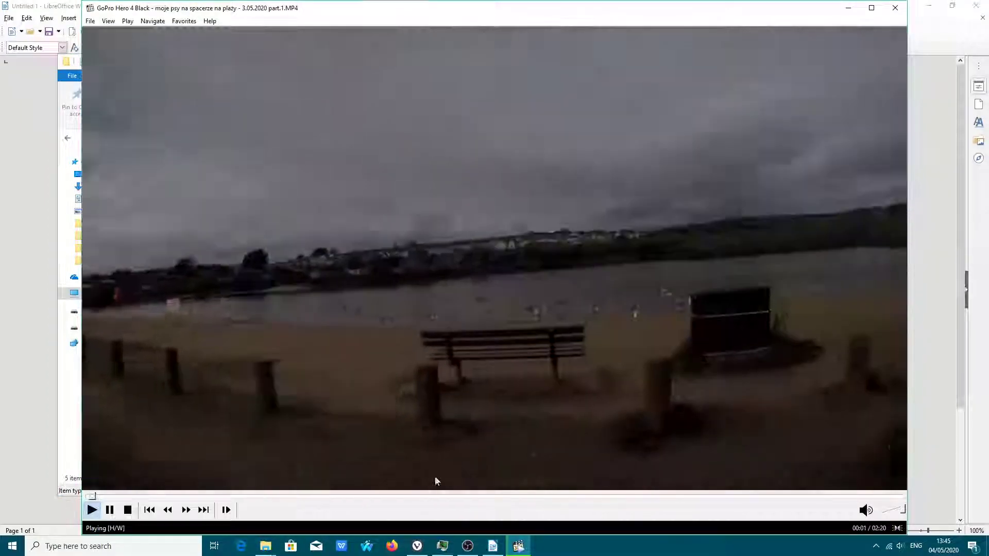
click(399, 497)
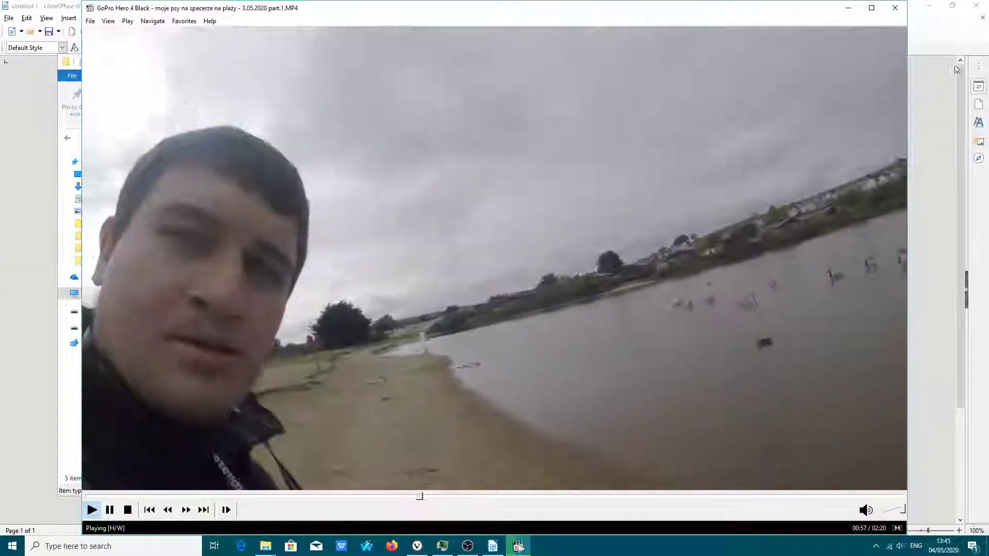
- Close Media Player Classic, minimize Explorer, and bring OBS Studio forward, still recording at 04:14
click(895, 7)
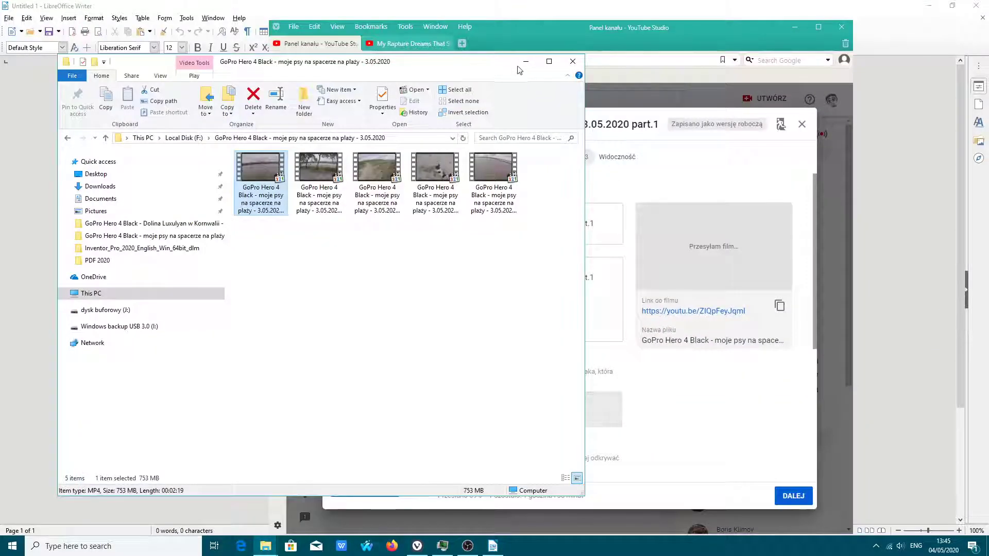
click(526, 61)
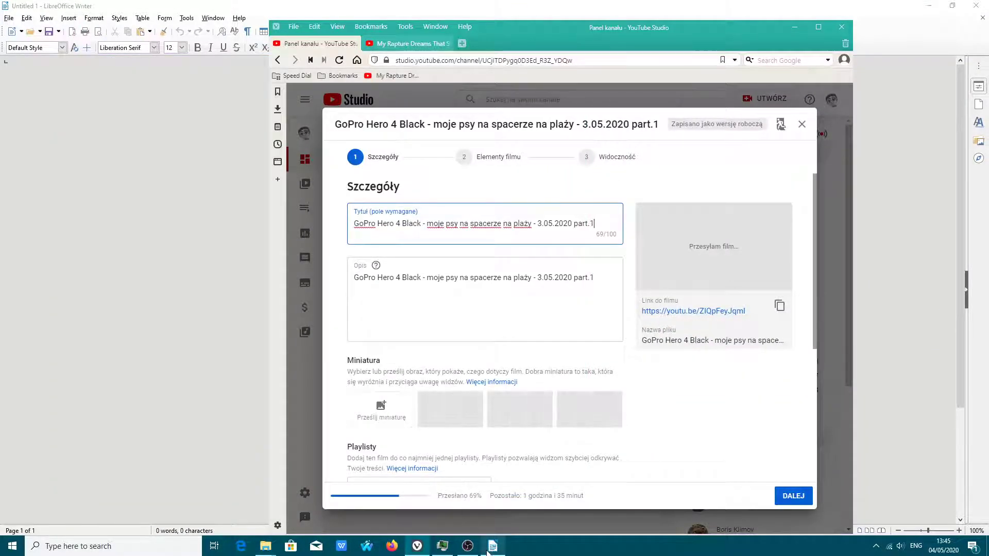
click(467, 546)
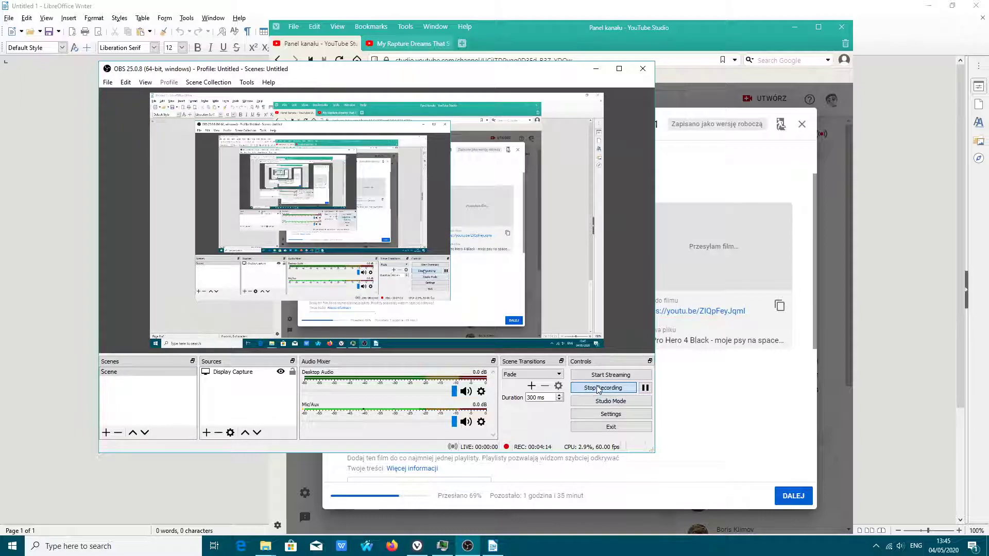